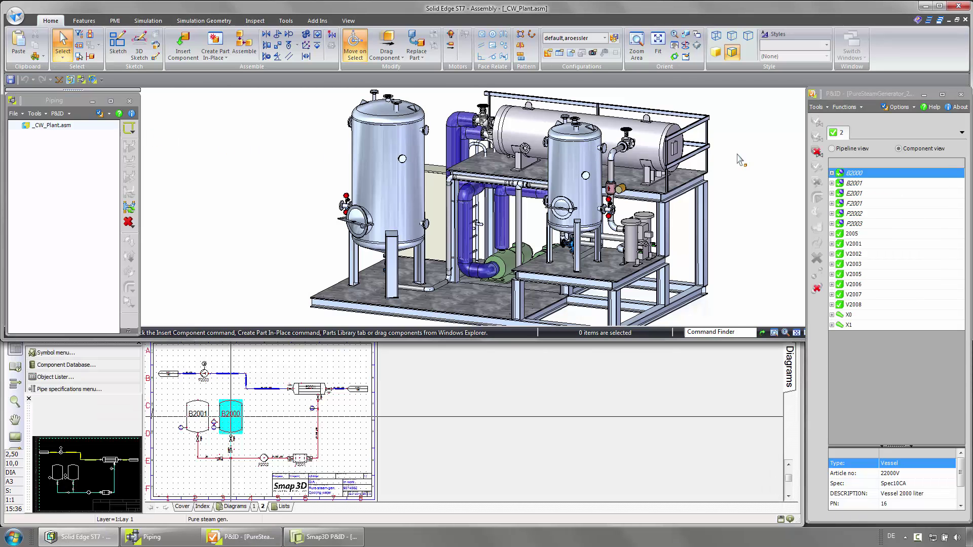
- Locate vessel B2001 and heat exchanger E2001 in the 3D plant model and the diagram
left_click(855, 184)
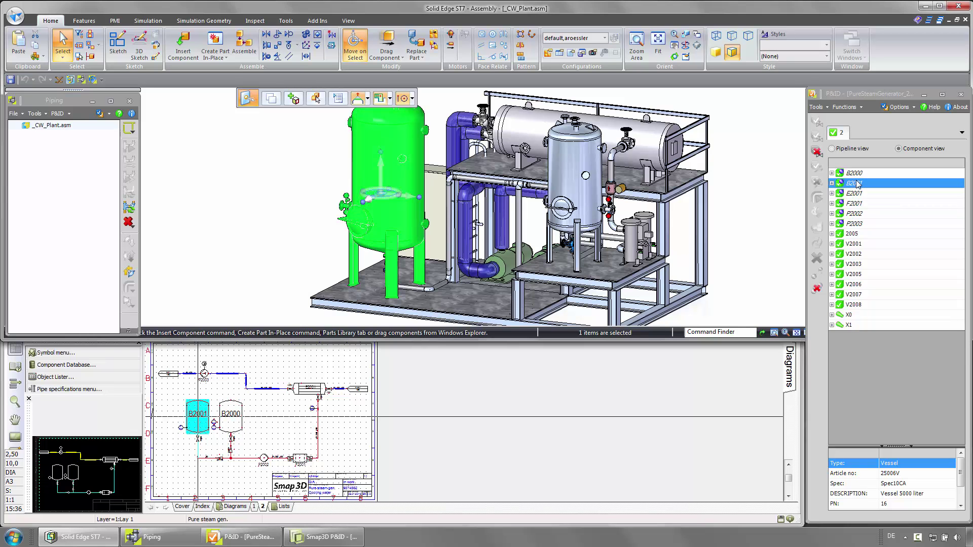
left_click(854, 193)
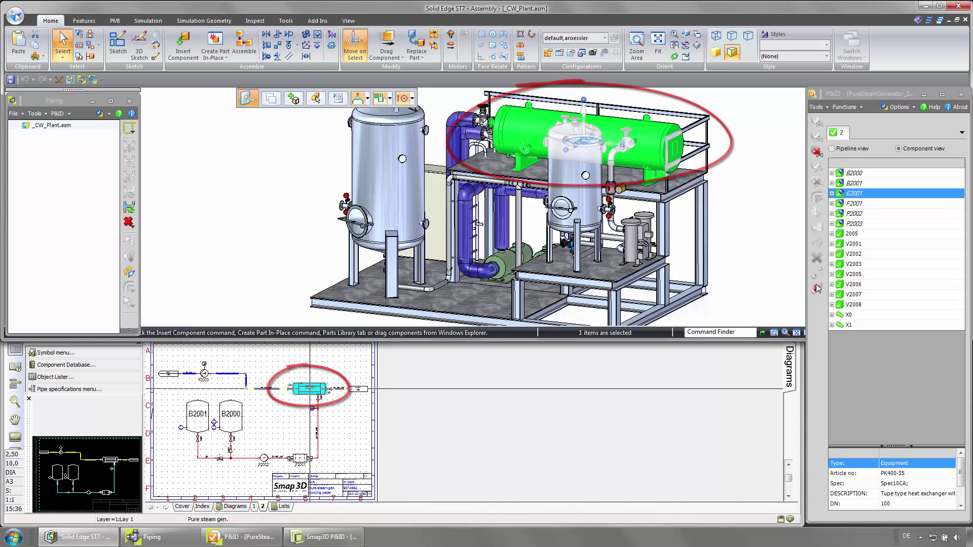
- Switch to Smap3D P&ID in full-screen view and place the Apex pumps component from the component database between P2003 and E2001, above line PL 110
left_click(769, 357)
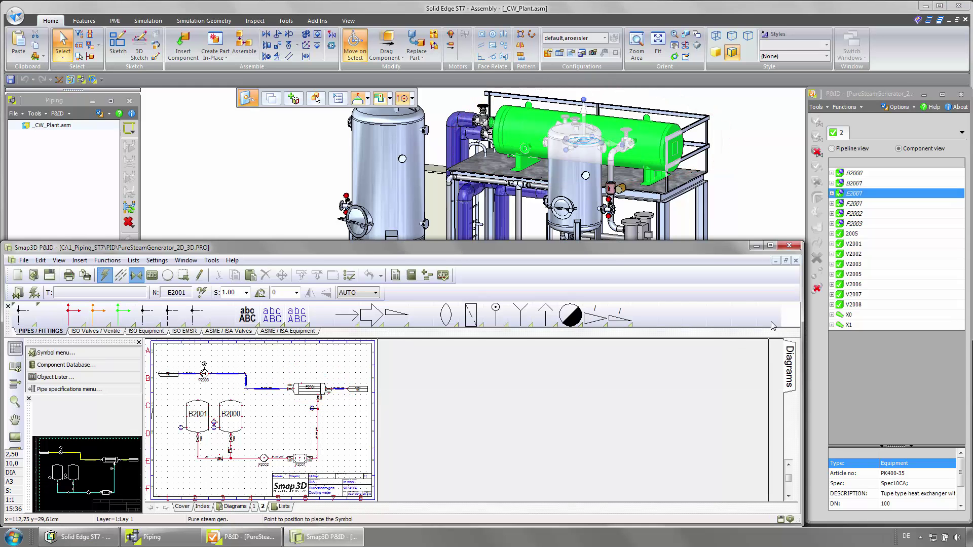
left_click(774, 247)
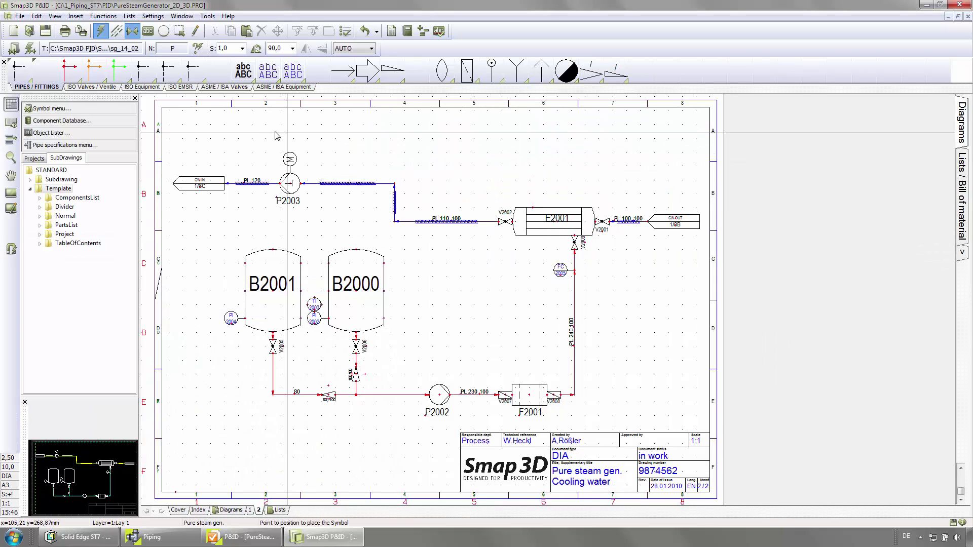
left_click(76, 121)
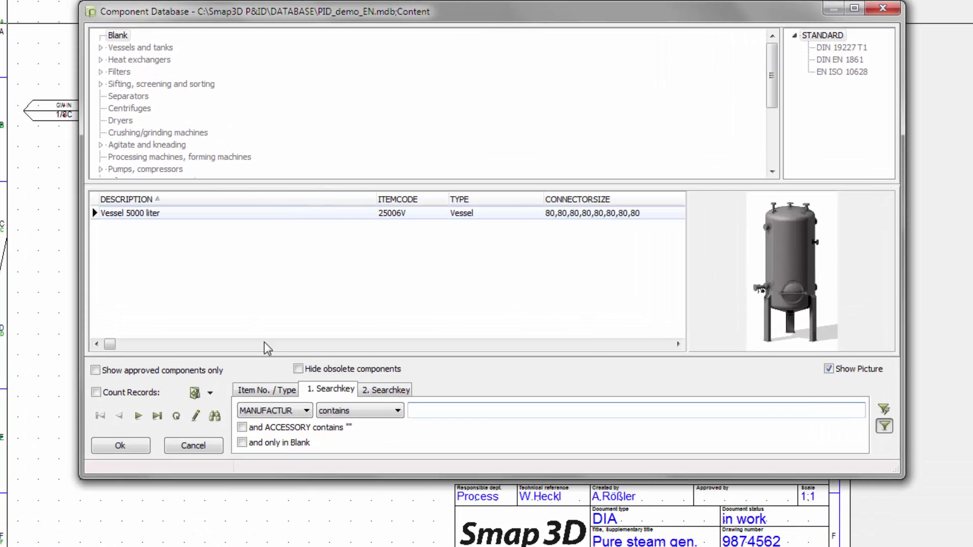
left_click(423, 411)
type("apex")
key("Return")
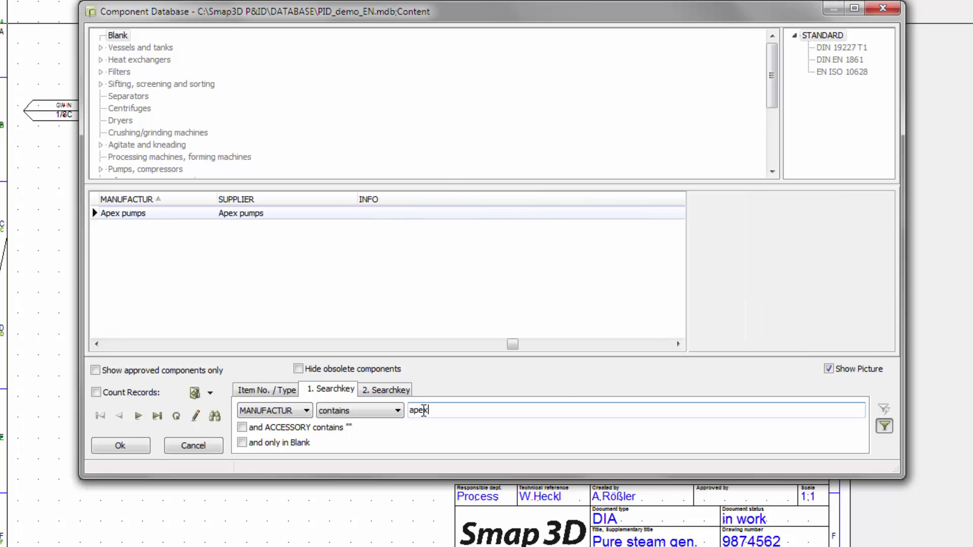
double_click(130, 214)
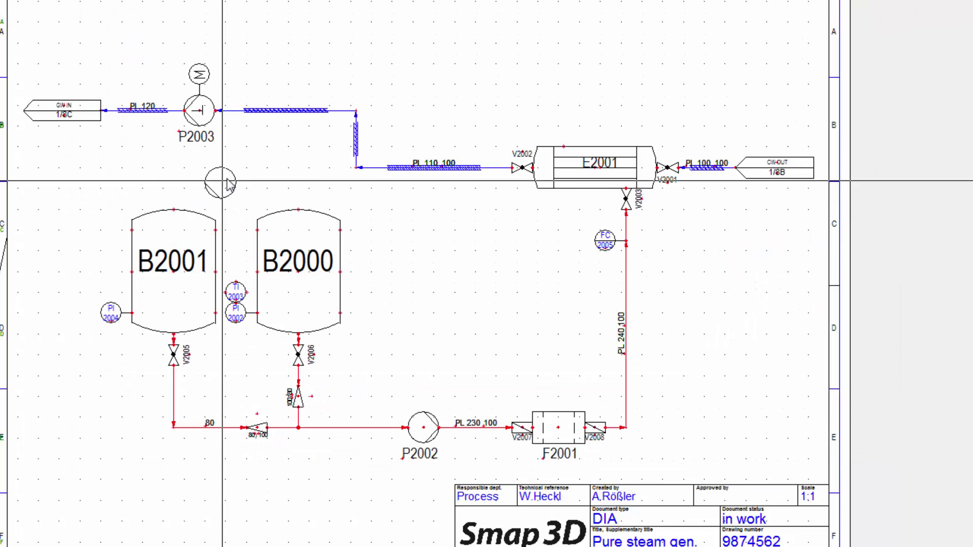
left_click(399, 101)
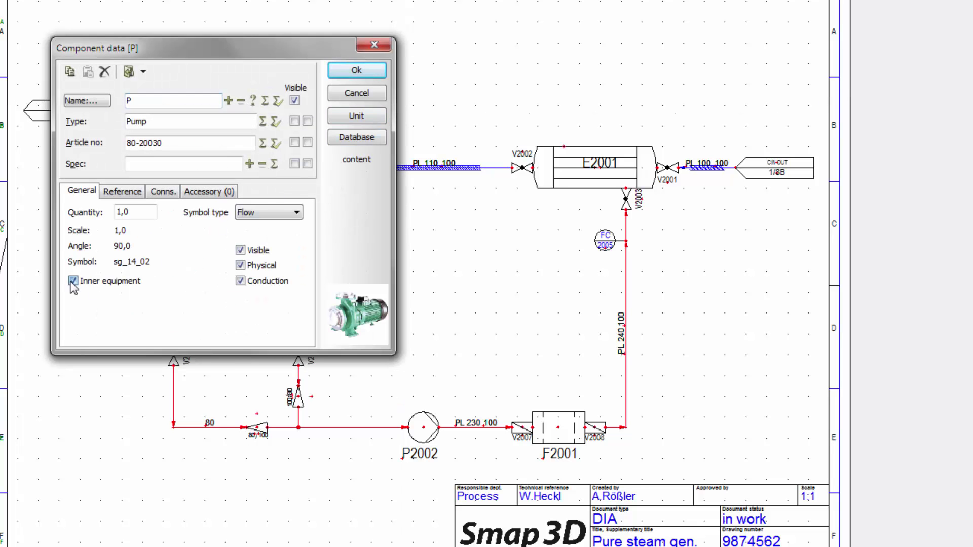
- Name the new pump P3000, check its connection sizes and accept its component data
left_click(142, 100)
type("3000")
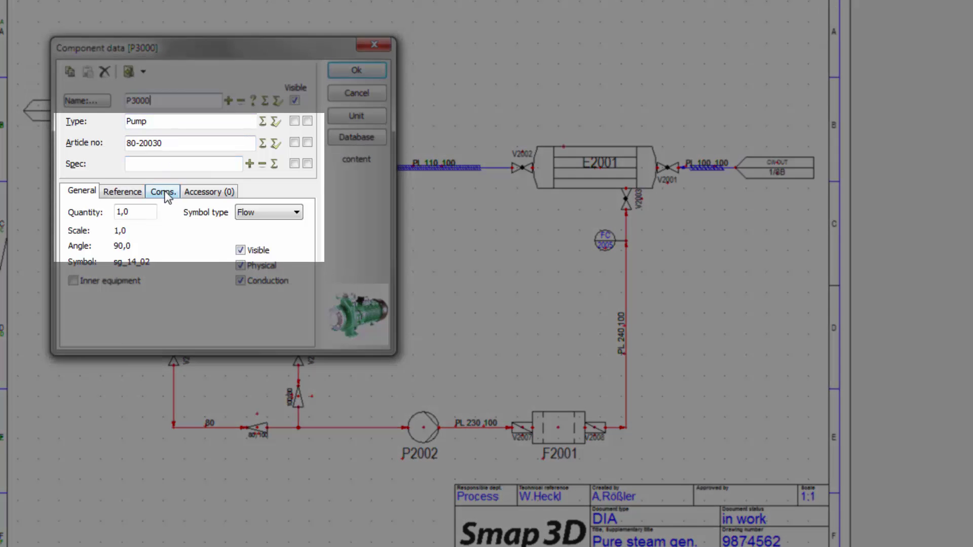
left_click(164, 191)
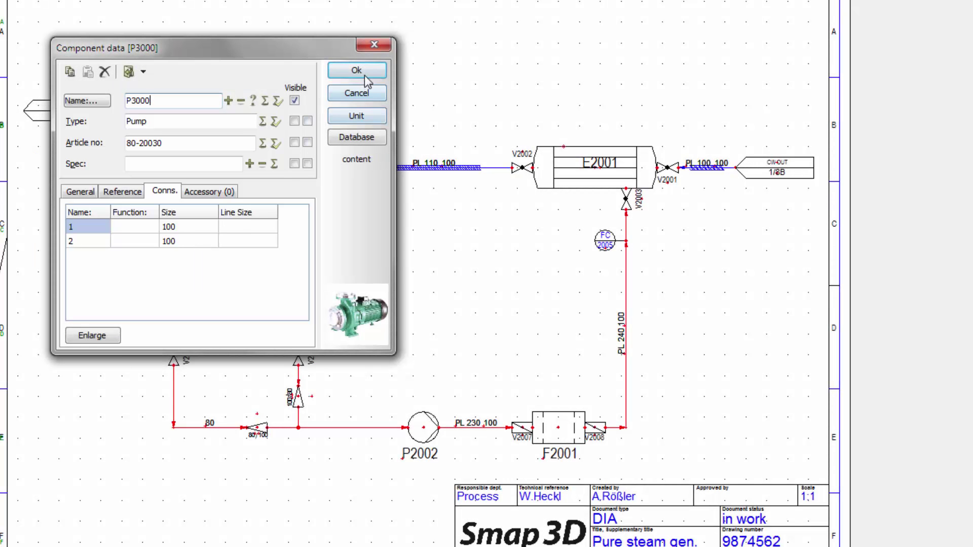
left_click(357, 70)
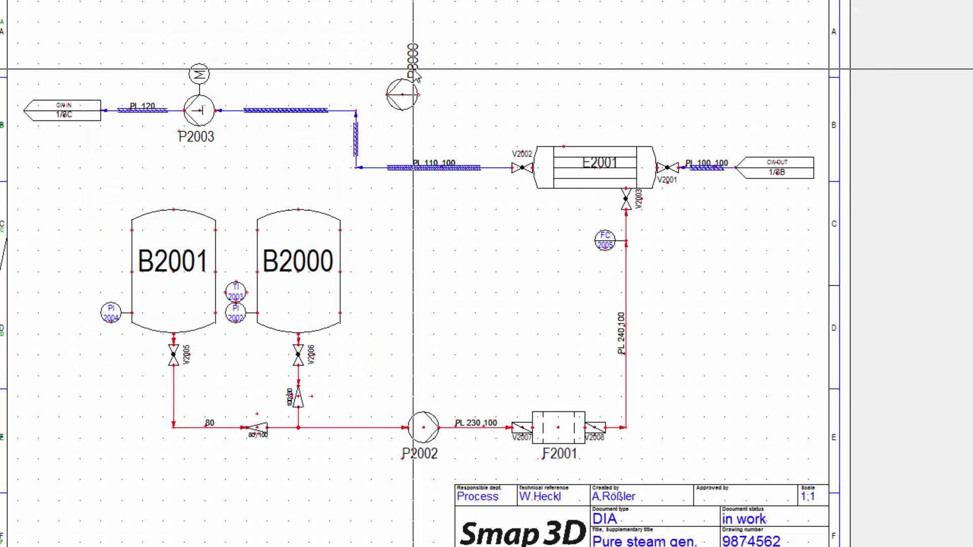
- Rotate the pump's P3000 name label to horizontal and place it above the pump symbol
left_click(413, 69)
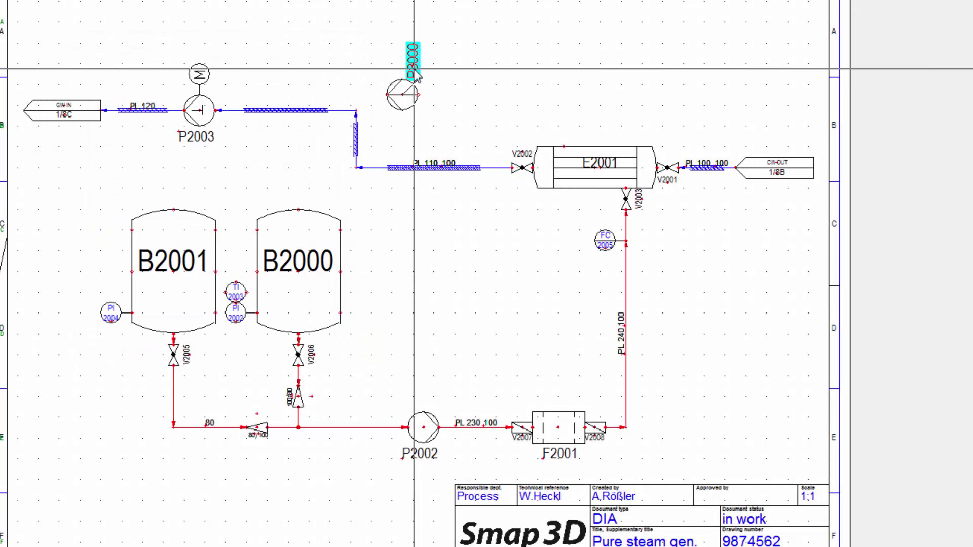
key("space")
key("space")
key("space")
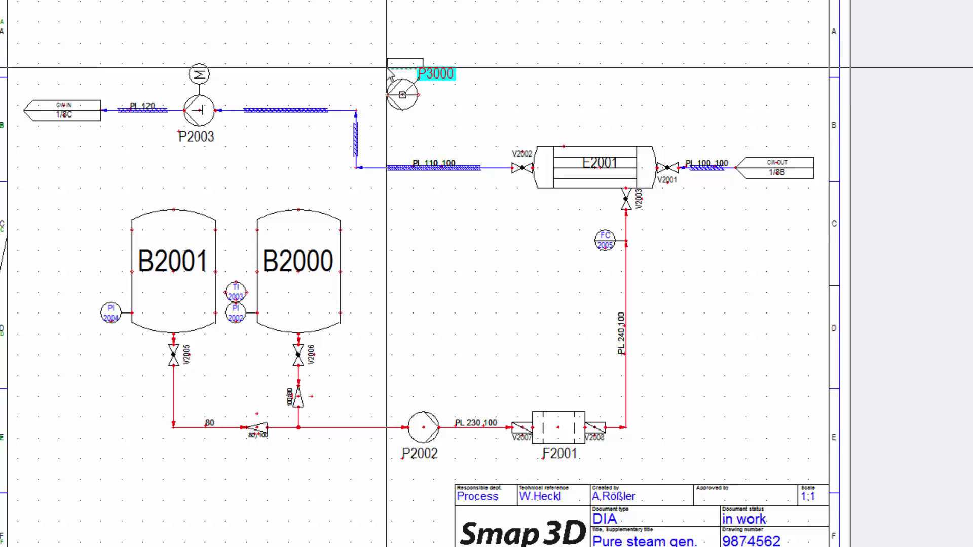
left_click(383, 68)
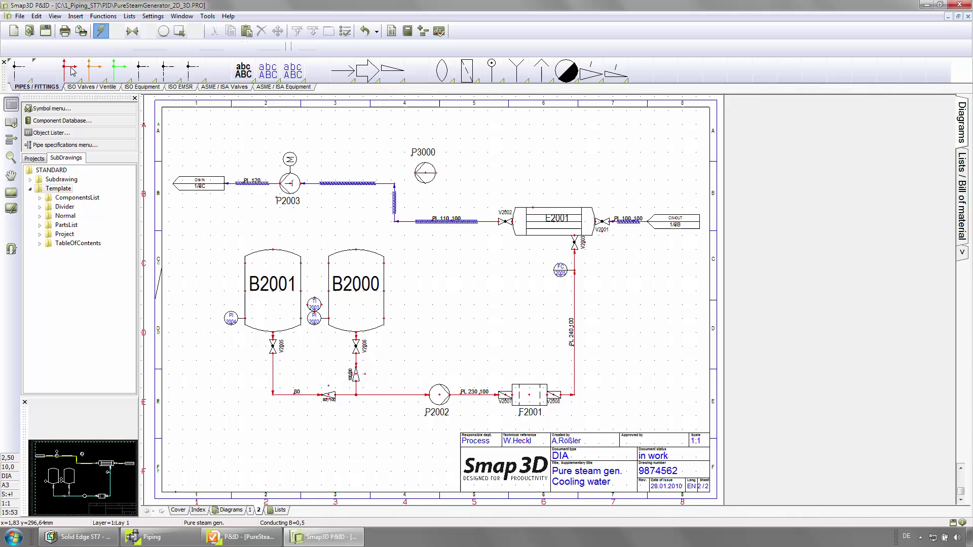
- Draw a red pipe line from the upper connection of E2001 straight up and across to pump P3000
left_click(72, 71)
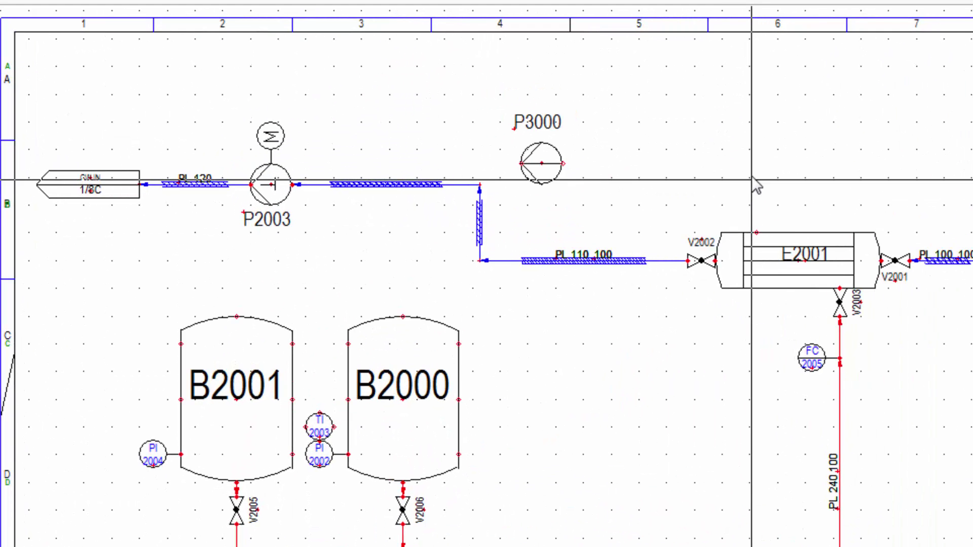
left_click(756, 233)
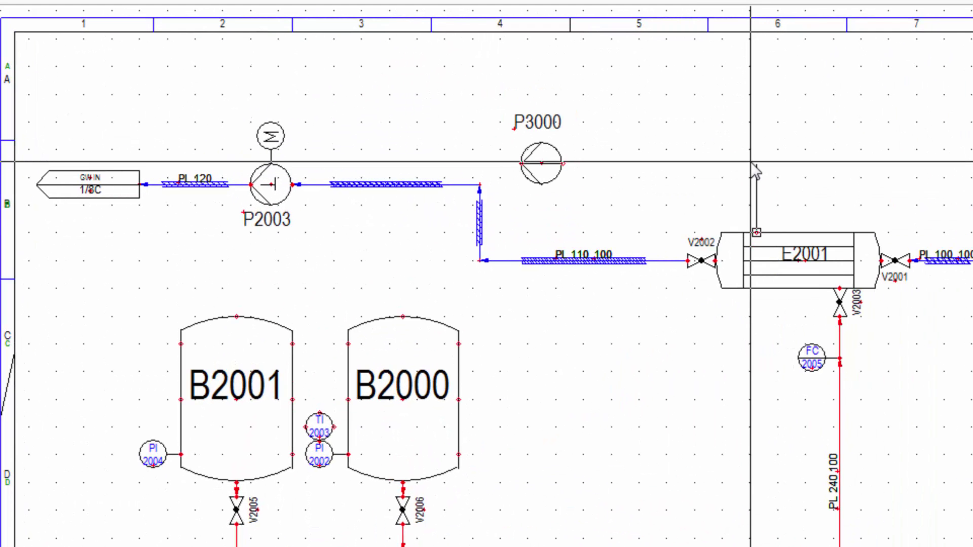
left_click(751, 163)
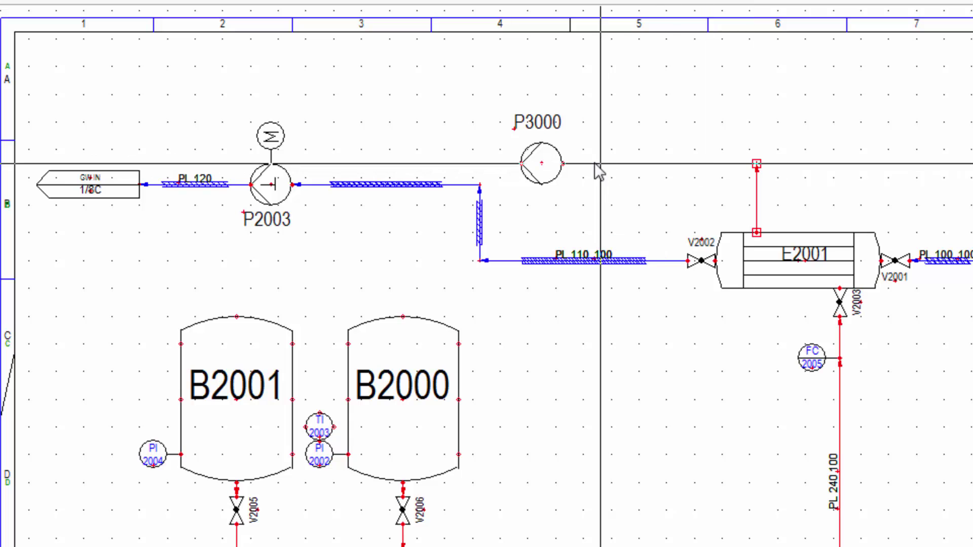
left_click(566, 164)
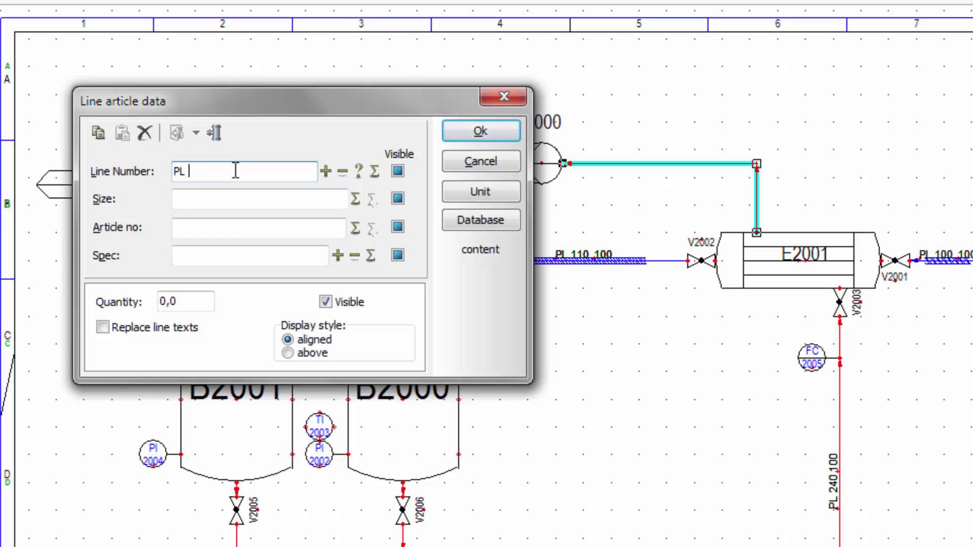
- Assign line number PL 300, pipe specification Spec10CA and diameter DN 100 to the new line, with number and size shown
left_click(213, 133)
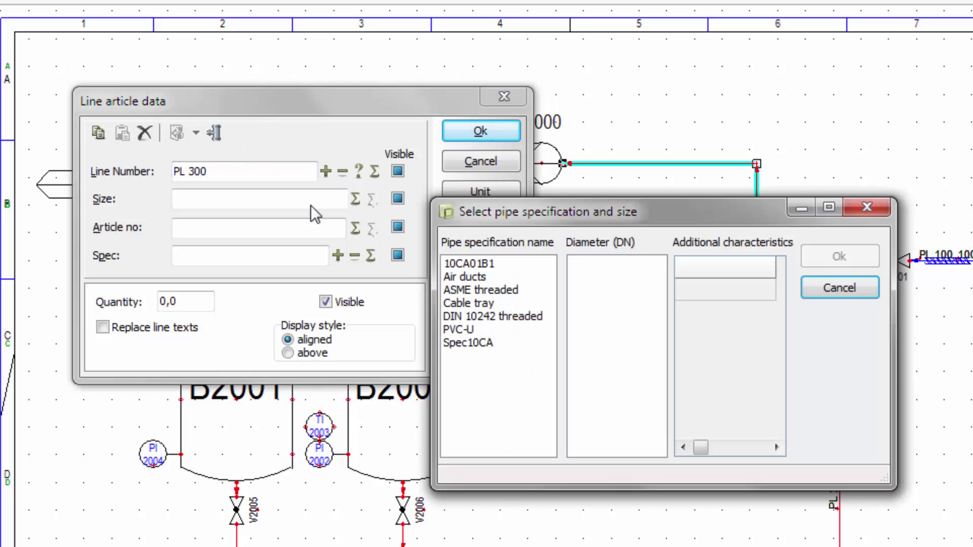
left_click(478, 344)
left_click(578, 369)
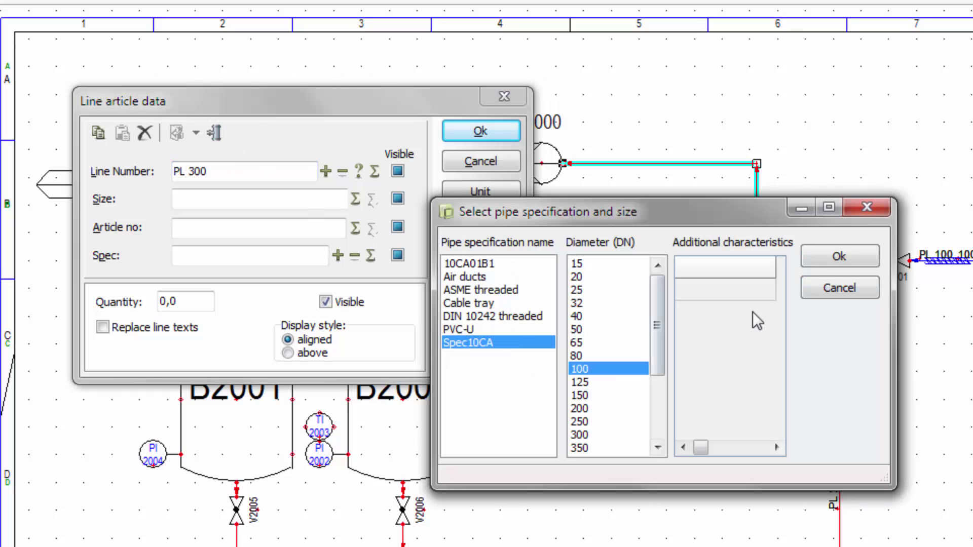
left_click(839, 257)
left_click(400, 199)
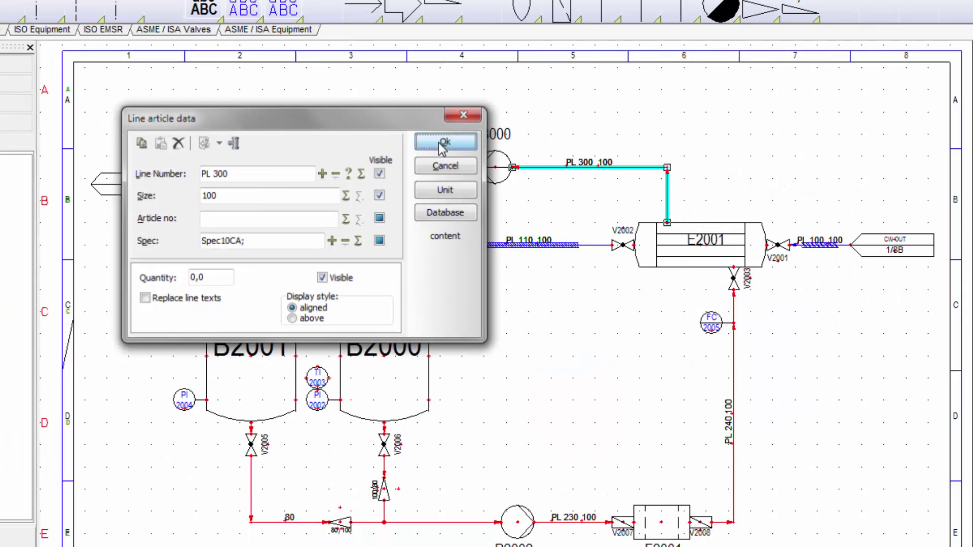
left_click(472, 138)
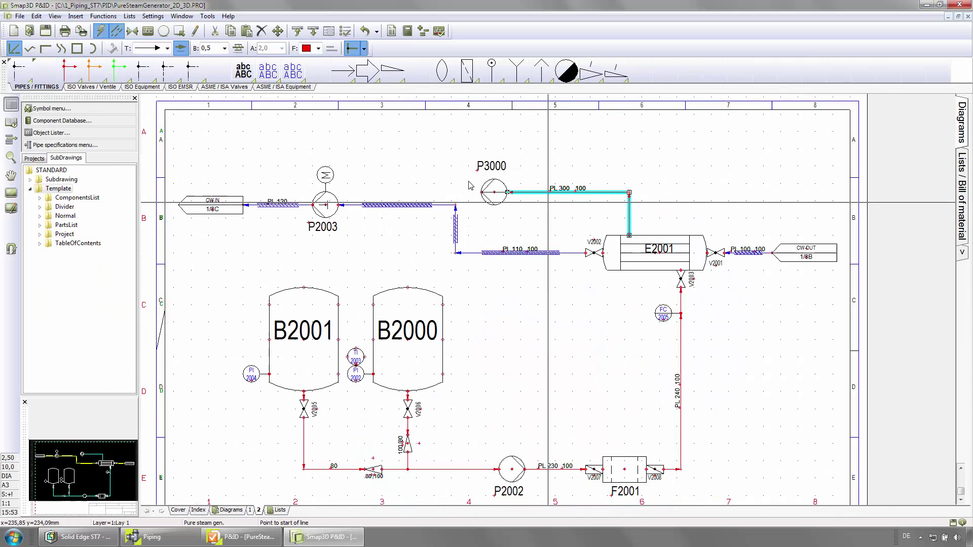
- Switch the flow direction of line PL 300 and switch it back again
scroll(573, 237, "up", 2)
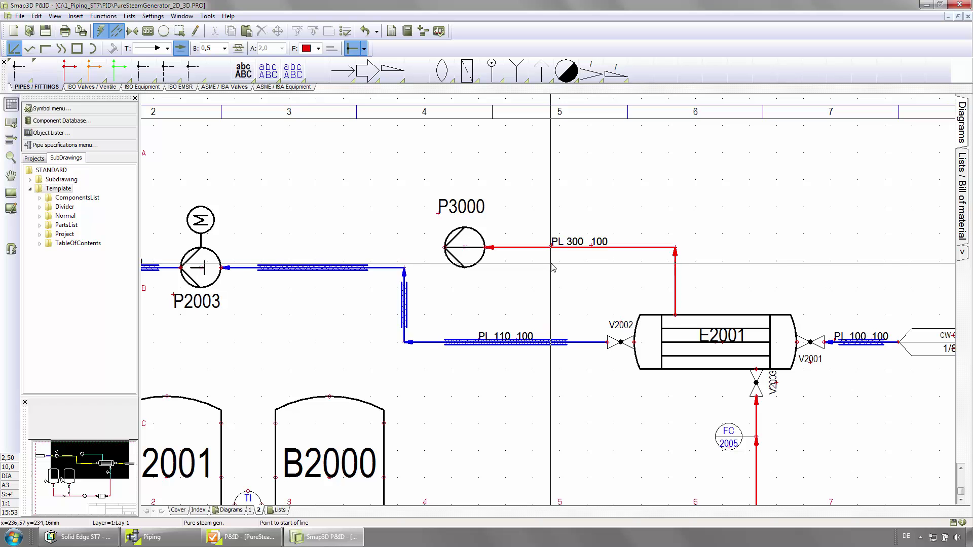
right_click(626, 249)
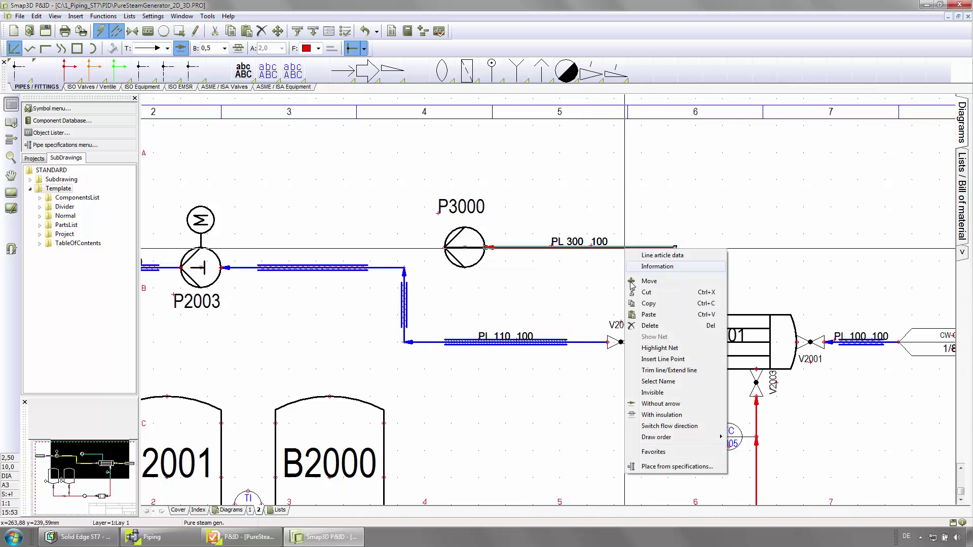
left_click(655, 426)
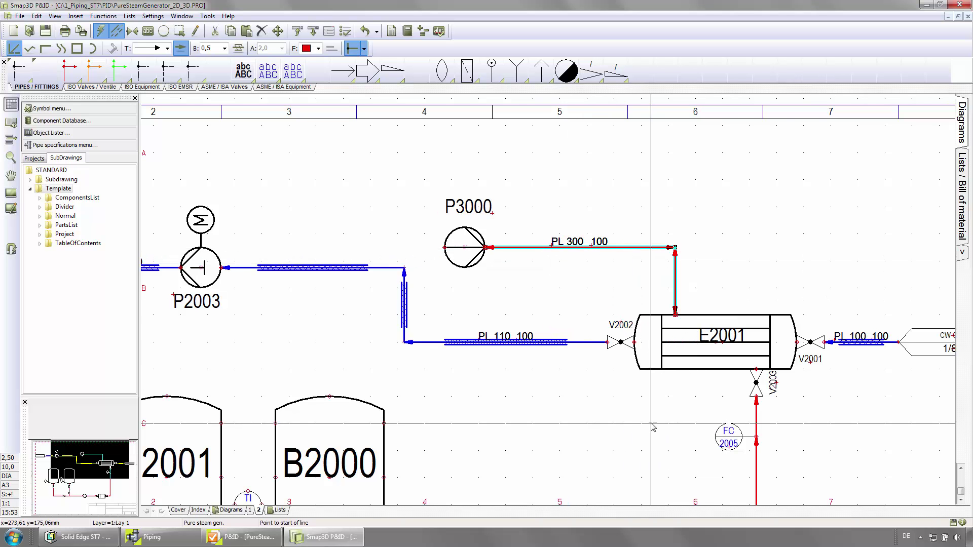
right_click(635, 248)
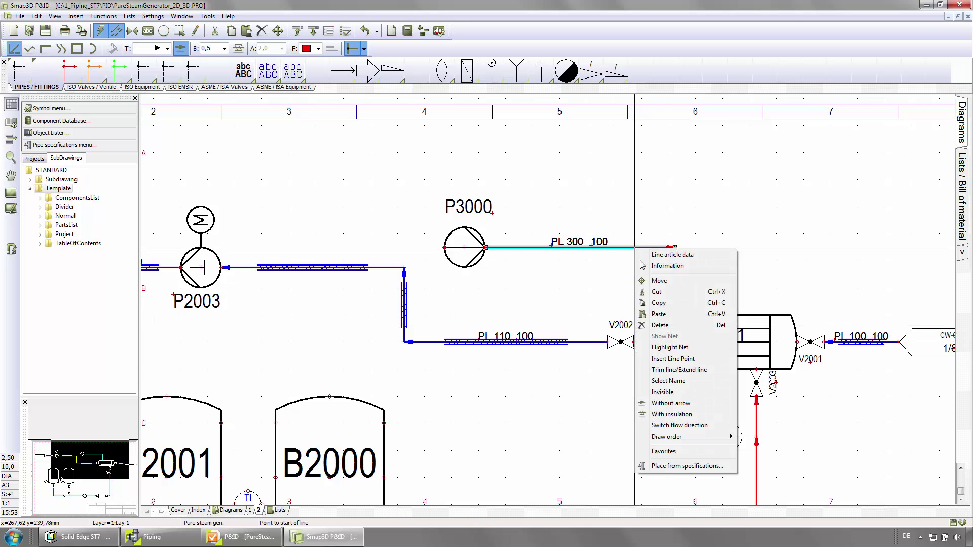
left_click(663, 427)
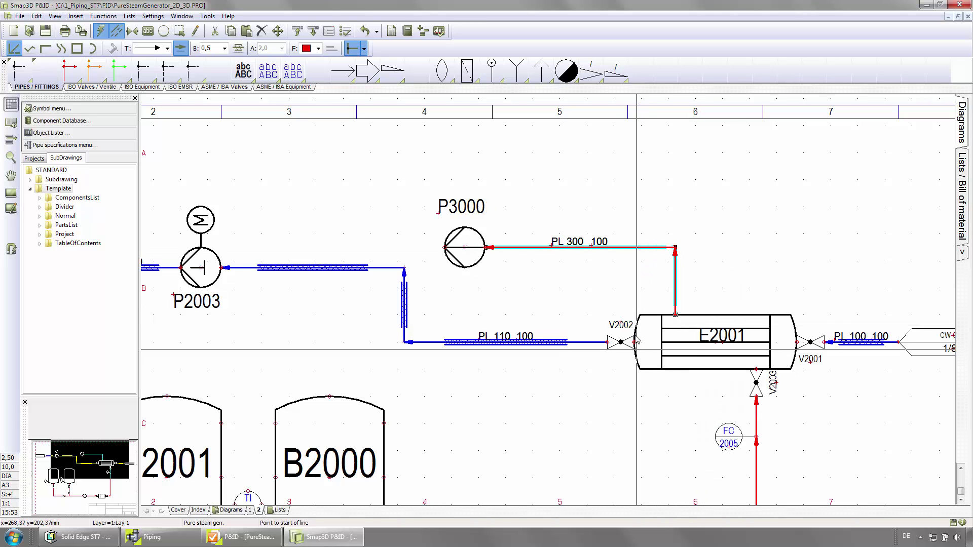
- Place globe valve STOBU 12006 DN100 from the specifications on line PL 300 directly above E2001 and check its connection sizes
right_click(675, 294)
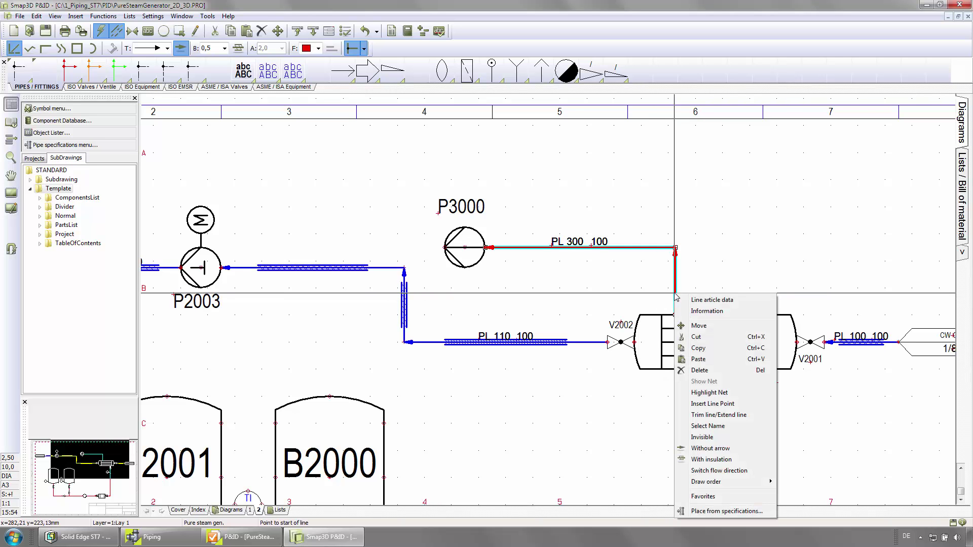
left_click(716, 511)
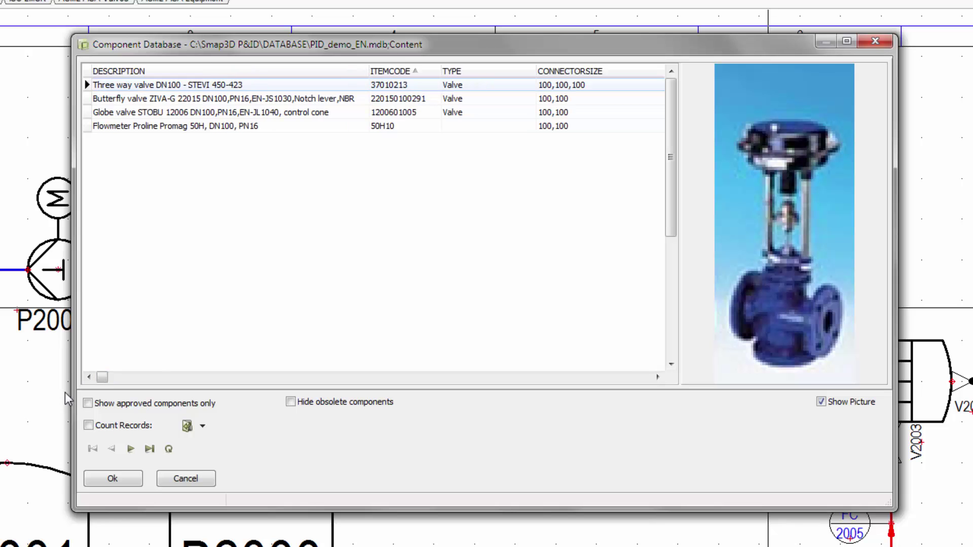
left_click(102, 99)
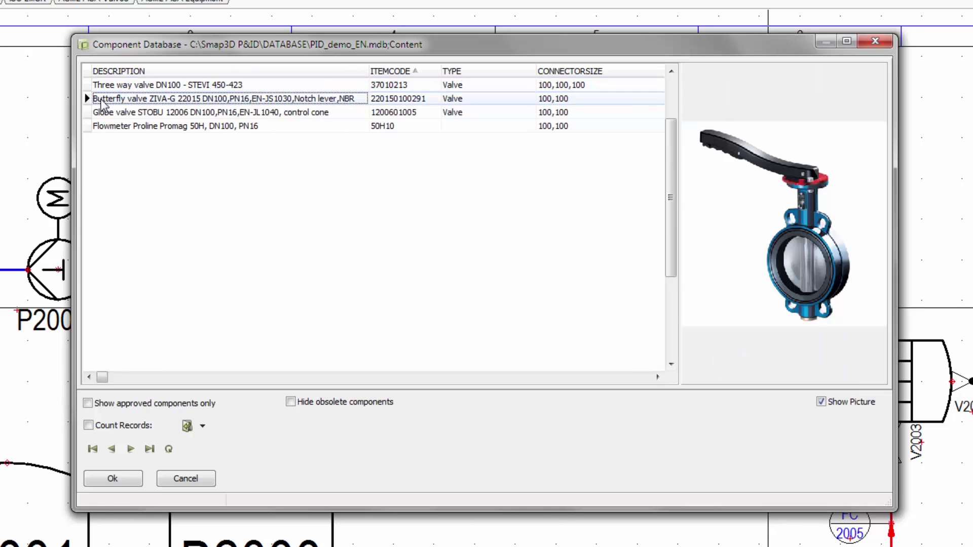
left_click(104, 113)
left_click(108, 126)
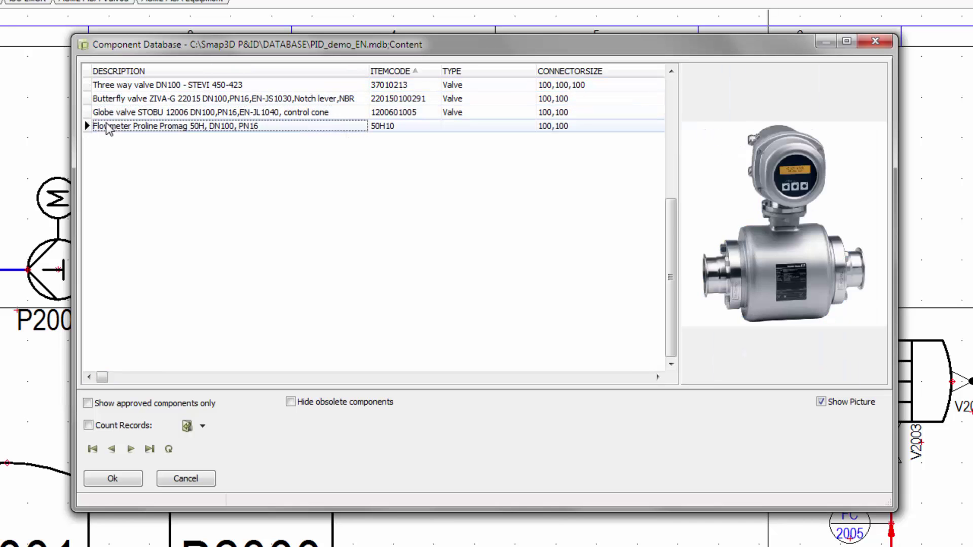
left_click(106, 115)
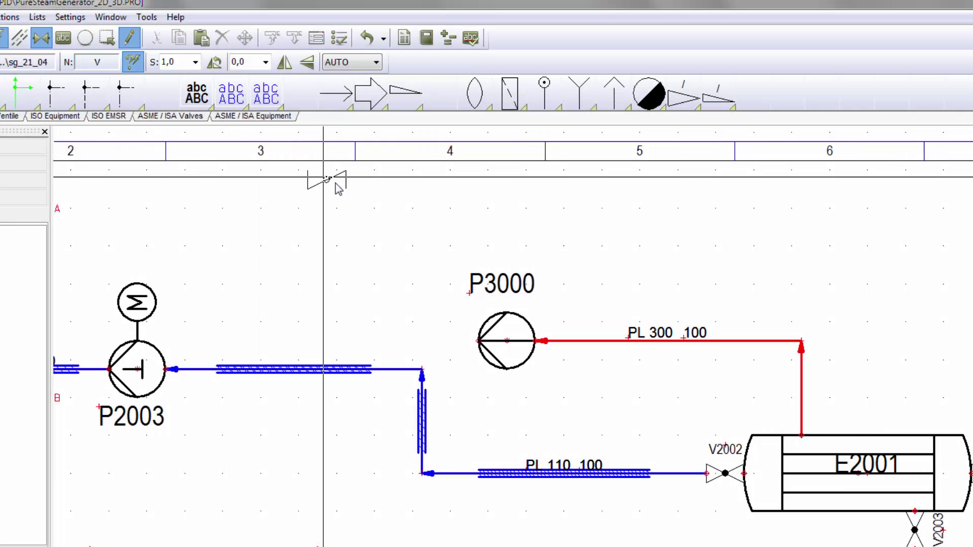
left_click(800, 417)
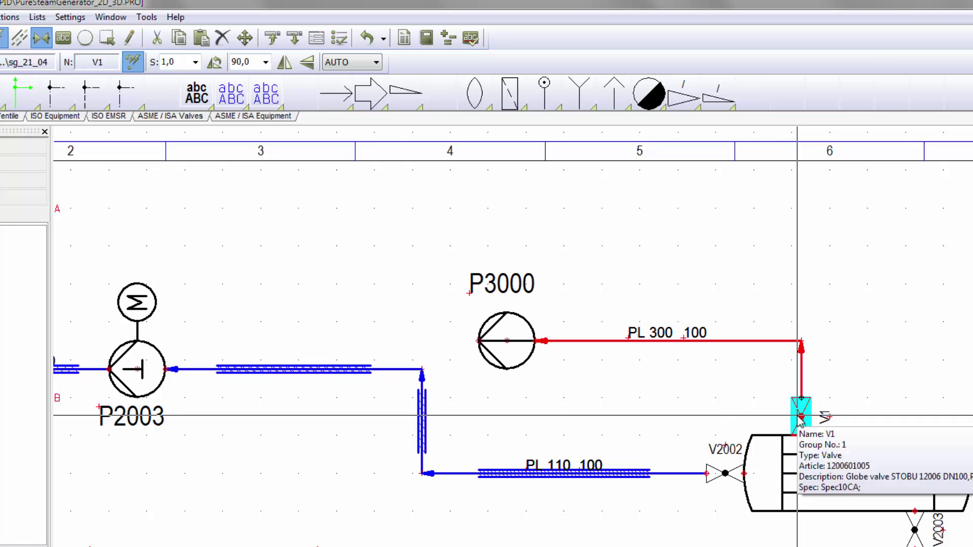
double_click(800, 417)
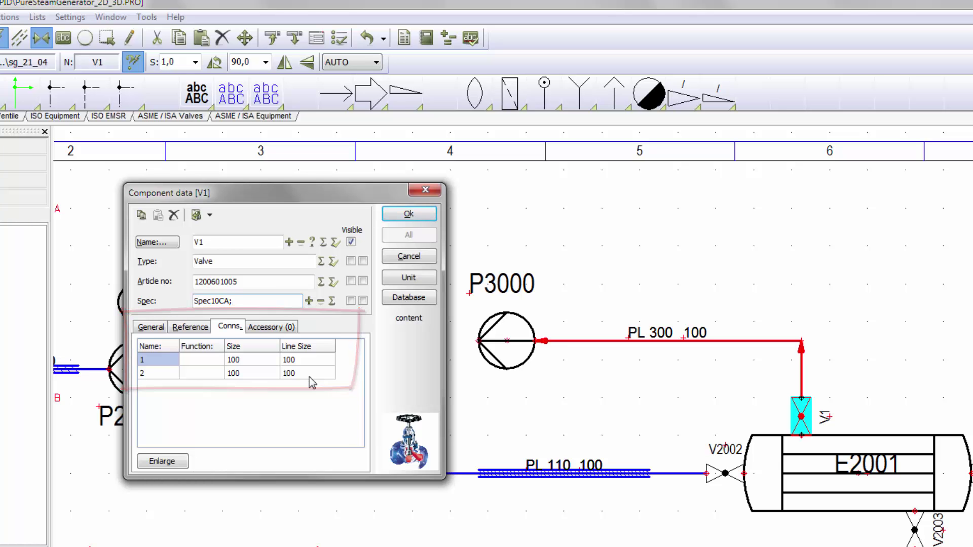
left_click(414, 257)
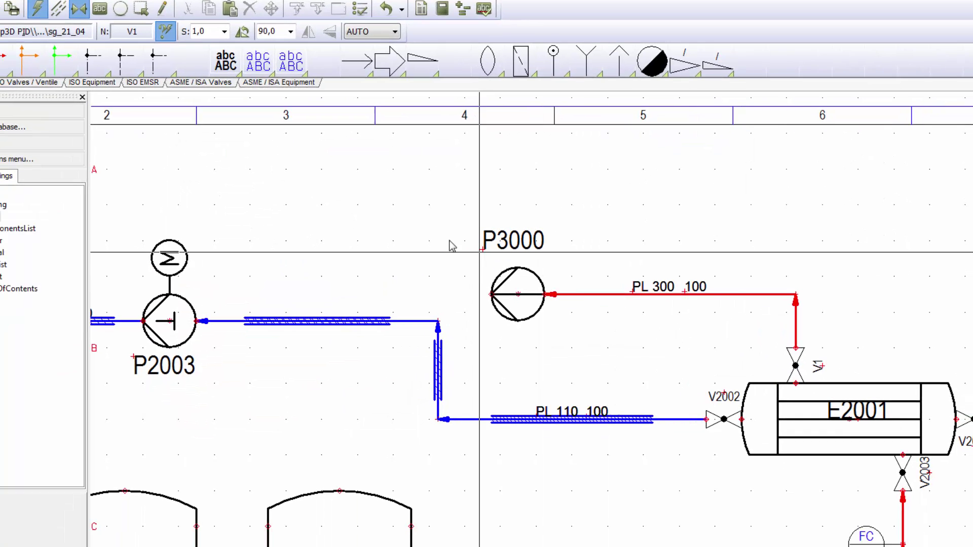
- Draw a red pipe line from the outlet of pump P3000 across and down to the top connection of vessel B2000
left_click(2, 59)
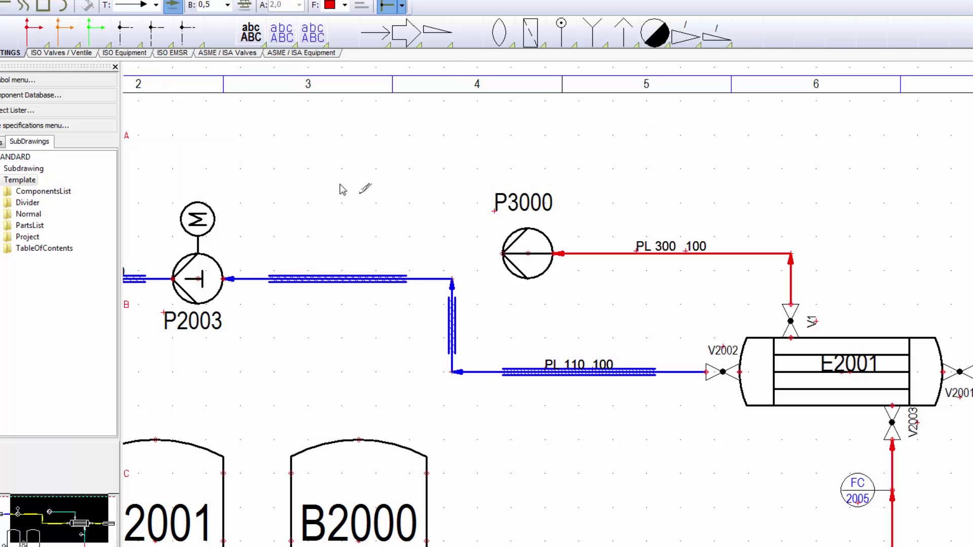
left_click(502, 254)
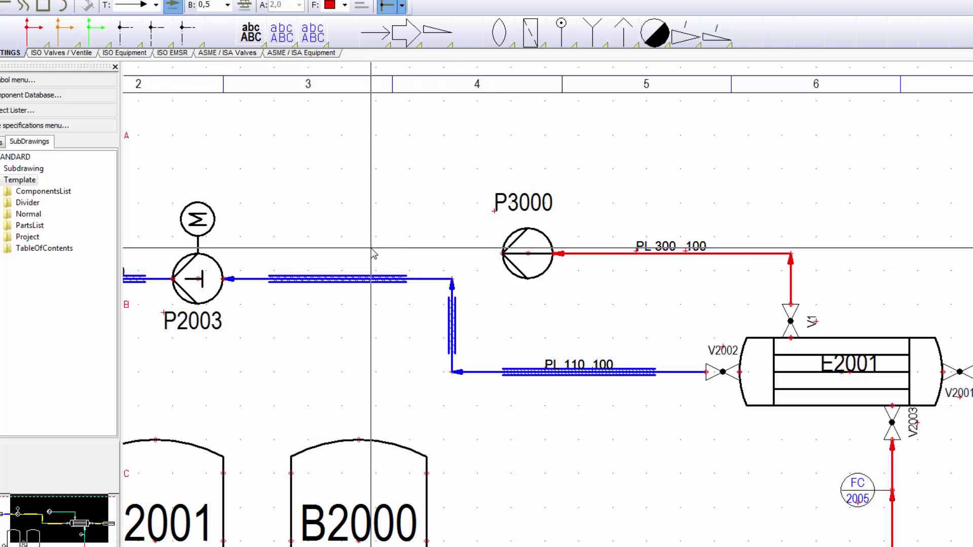
left_click(360, 249)
left_click(359, 439)
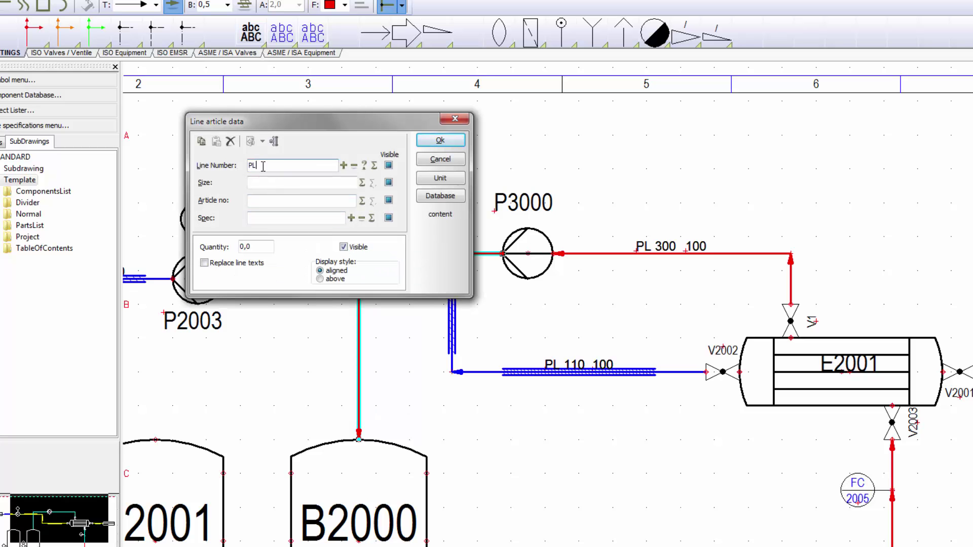
- Assign line number PL 301, pipe specification Spec10CA and diameter DN 100 to the new line
left_click(360, 183)
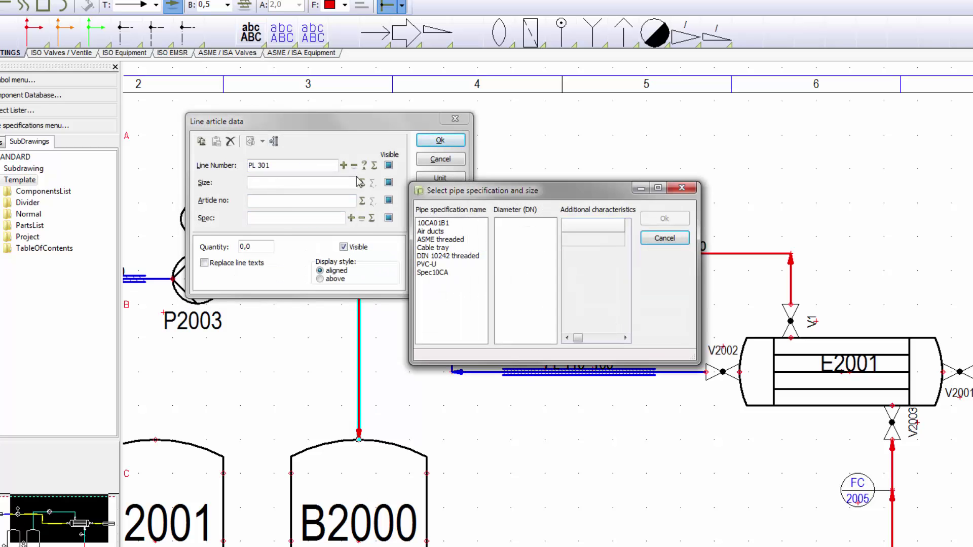
left_click(439, 274)
left_click(508, 289)
left_click(666, 221)
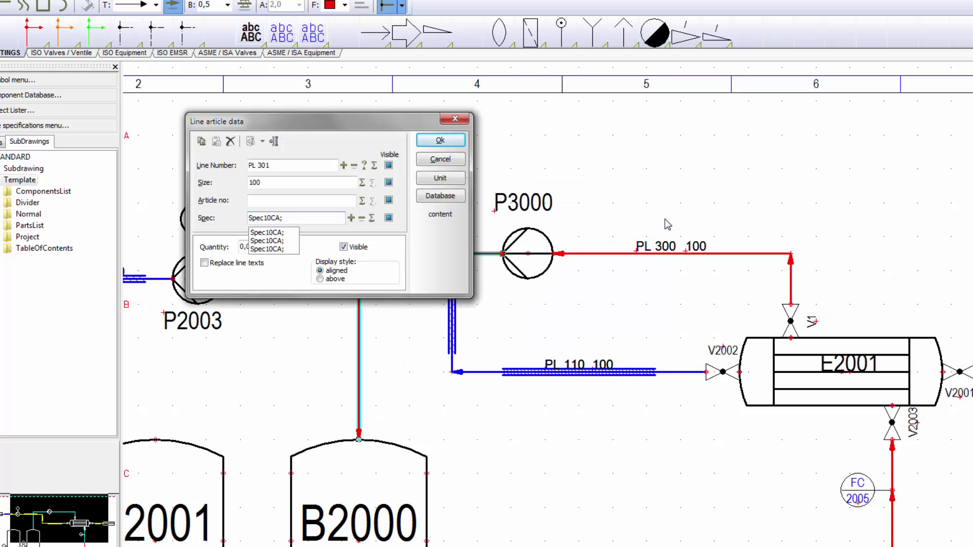
left_click(388, 166)
left_click(435, 142)
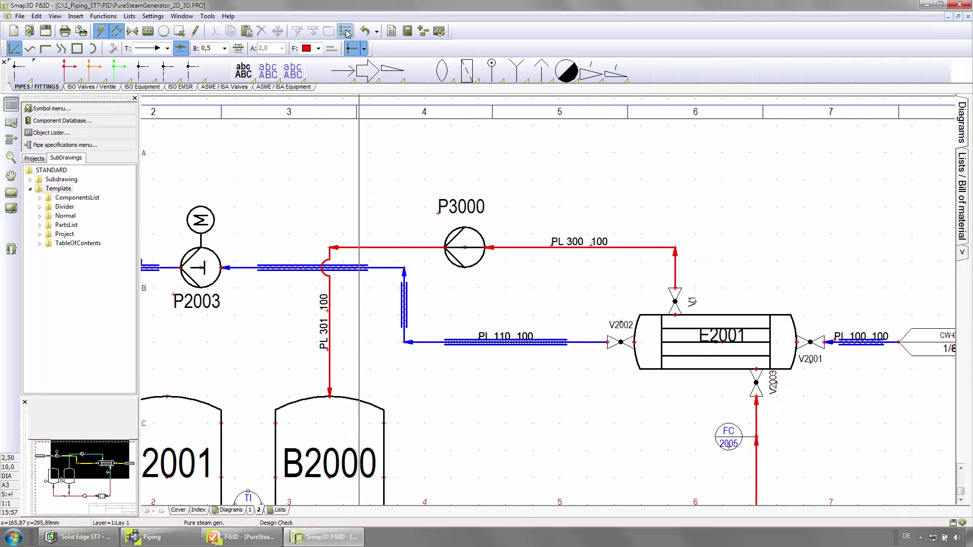
- Run the design check with the missing-name check for connections enabled in its settings
left_click(346, 31)
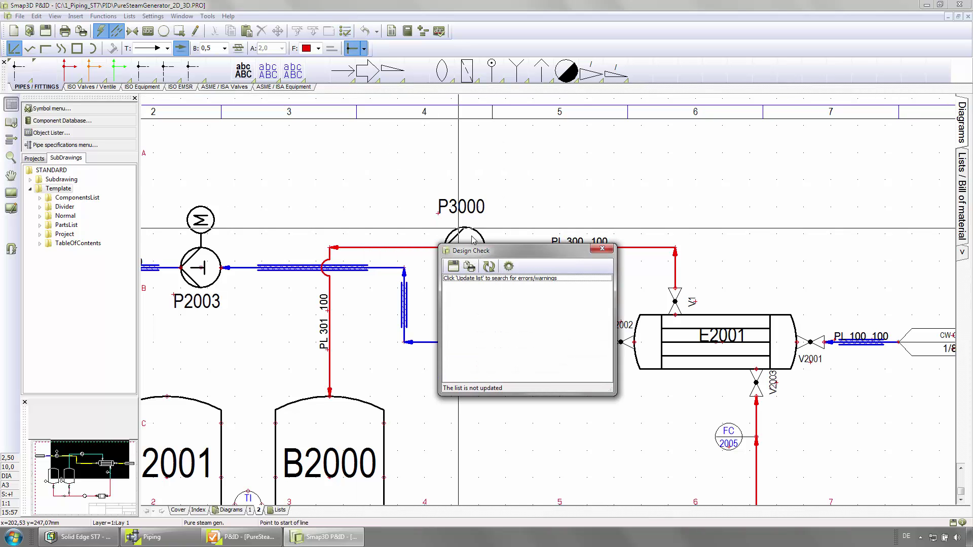
left_click(509, 267)
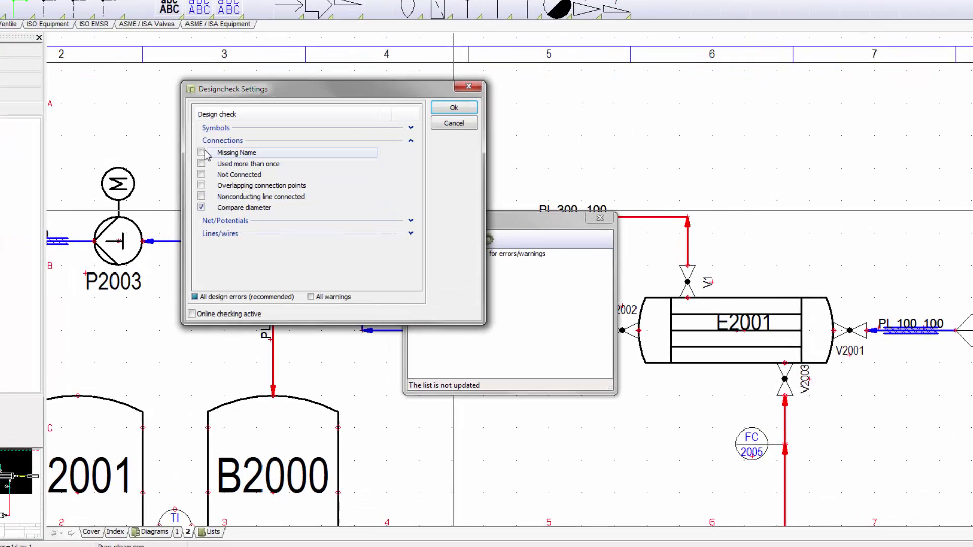
left_click(270, 194)
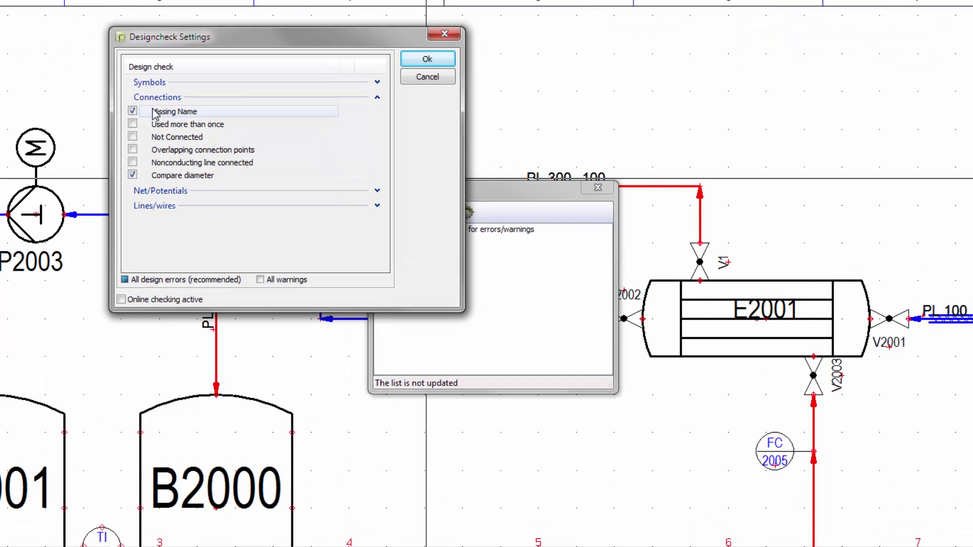
left_click(426, 61)
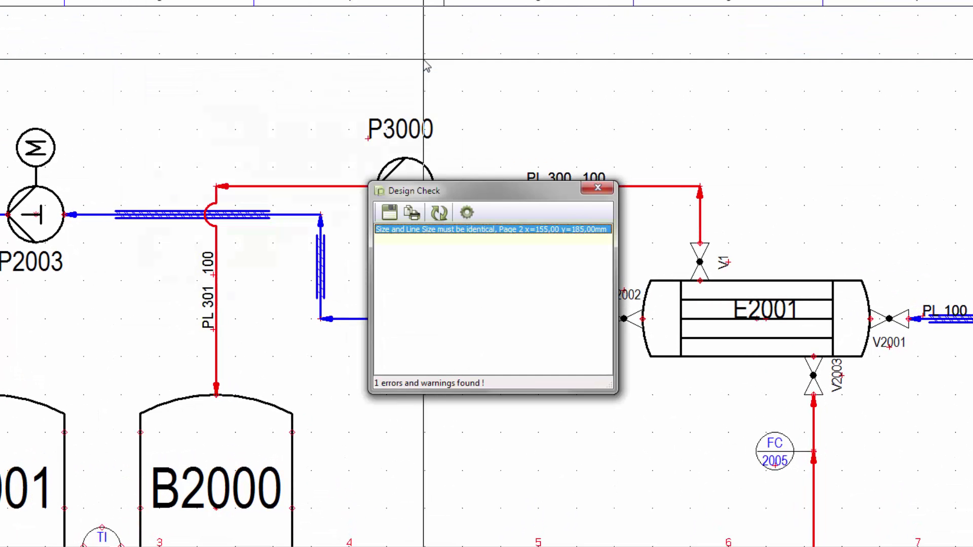
- Go to the reported design error and examine the connection and line sizes of vessel B2000
left_click(444, 233)
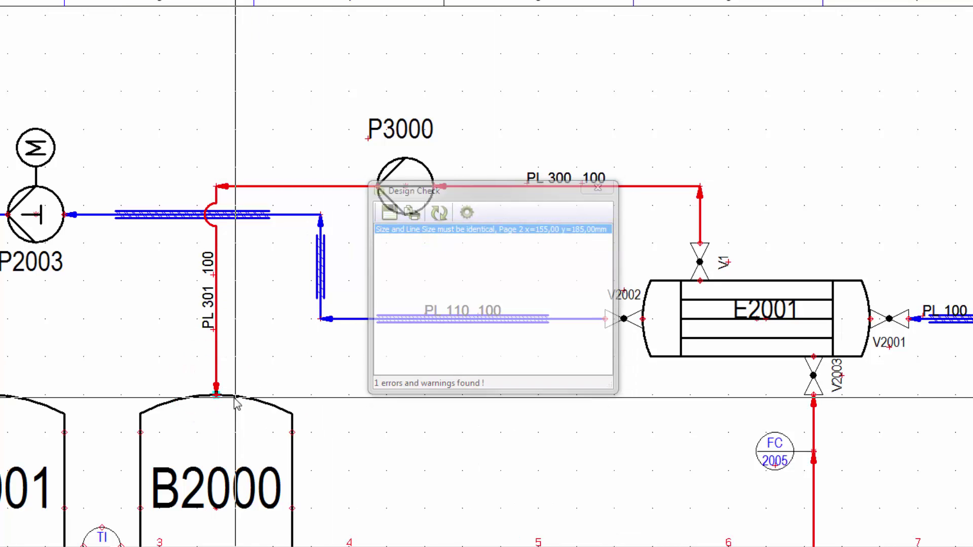
double_click(223, 415)
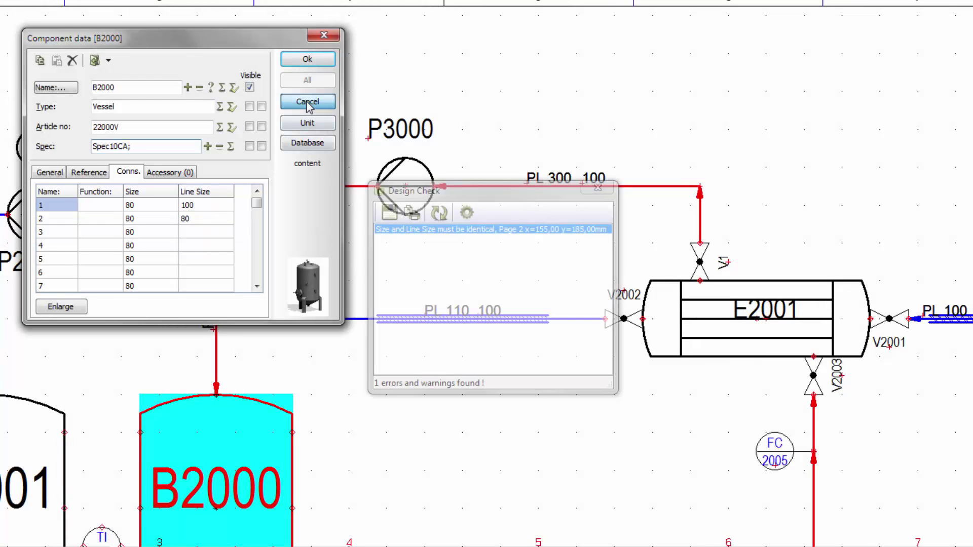
left_click(308, 102)
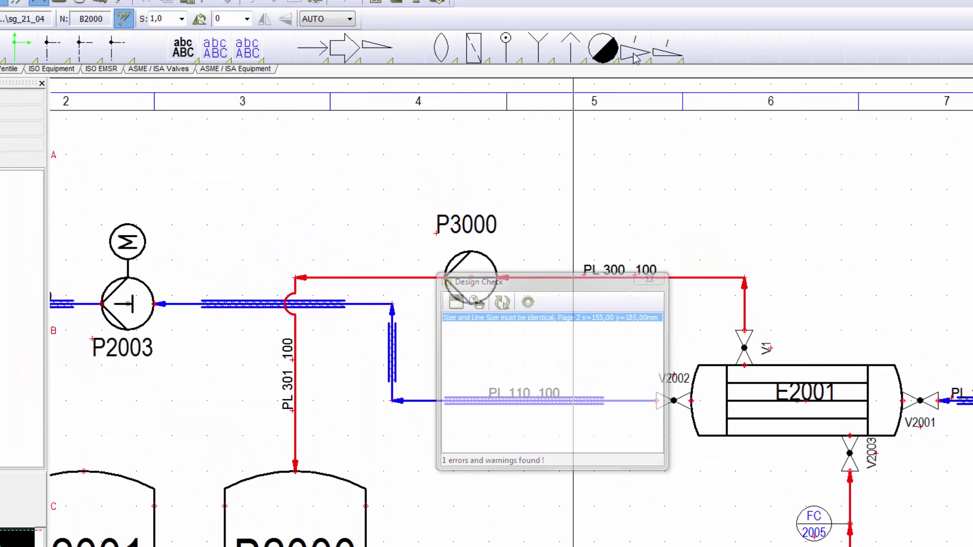
- Place a concentric reducer on line PL 301 just above vessel B2000
left_click(635, 55)
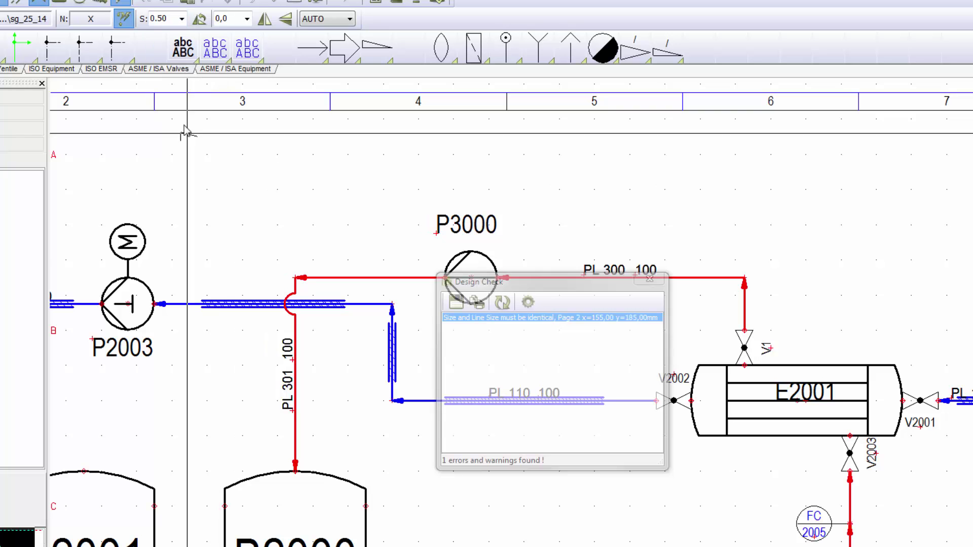
left_click(295, 434)
key("Escape")
- Set the section of line PL 301 between the reducer and B2000 to diameter DN 80 with specification Spec10CA
double_click(295, 449)
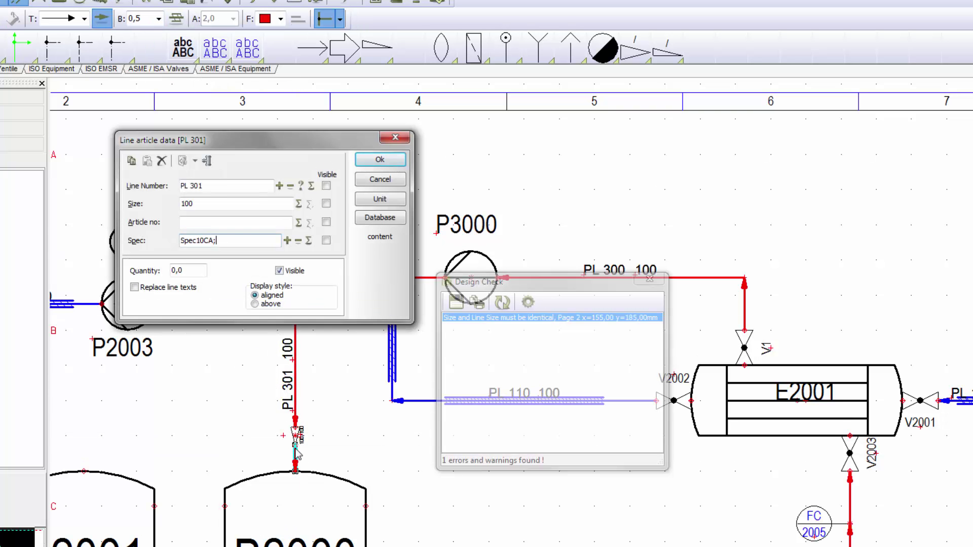
left_click(208, 162)
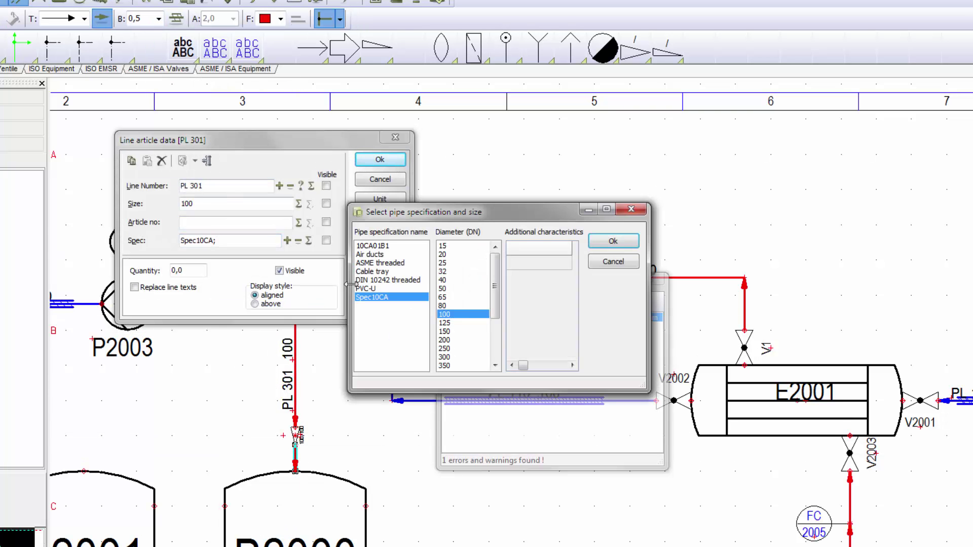
left_click(442, 306)
left_click(613, 242)
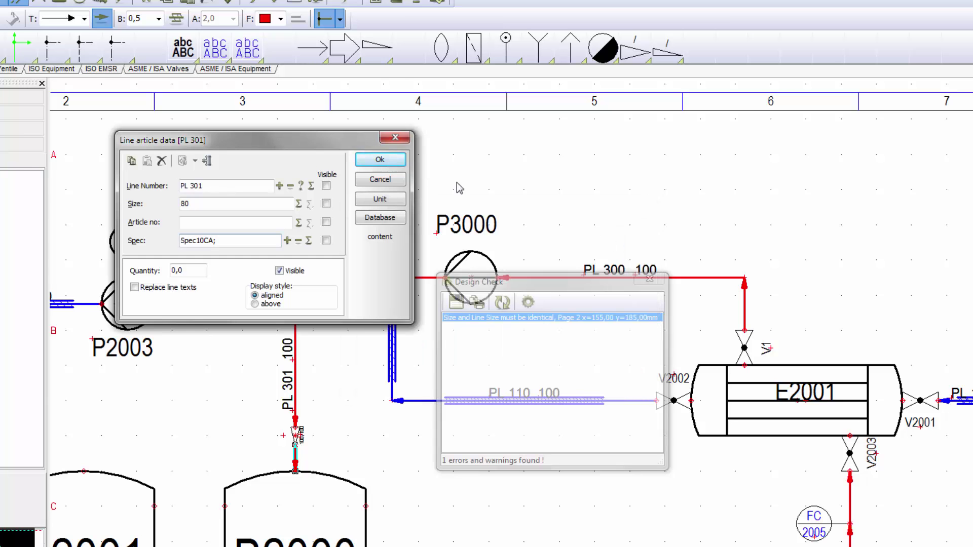
left_click(380, 160)
- Compare the size and line size of connection 1 in the component data of vessel B2000
double_click(614, 387)
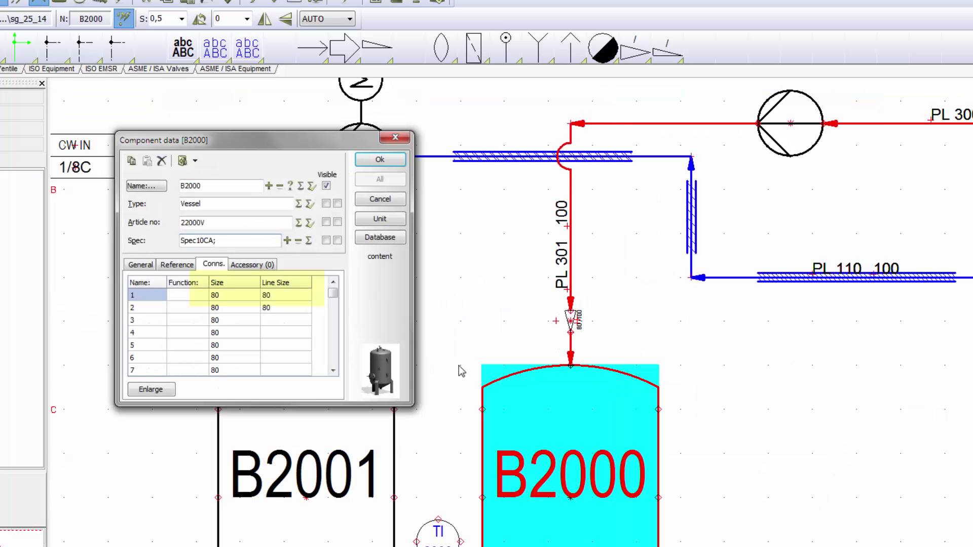
left_click(292, 294)
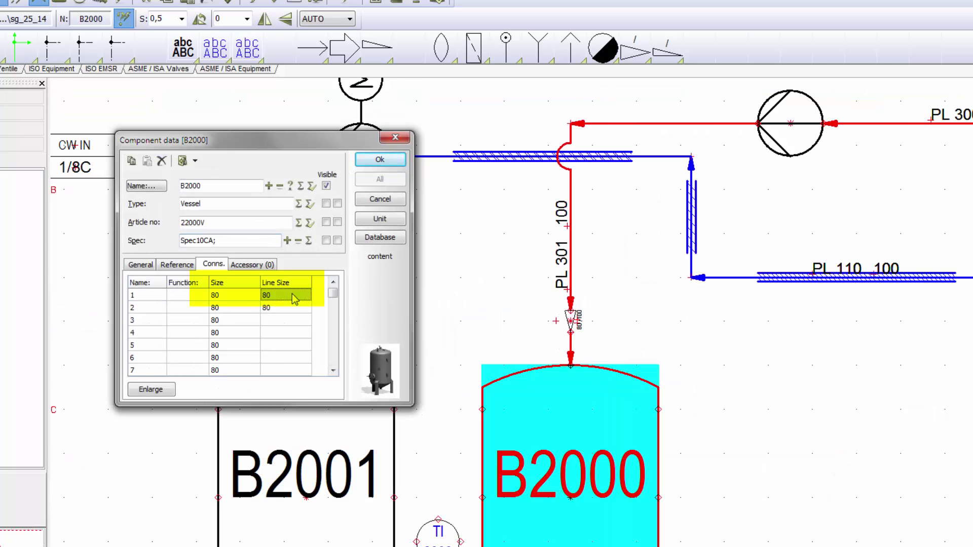
left_click(243, 298)
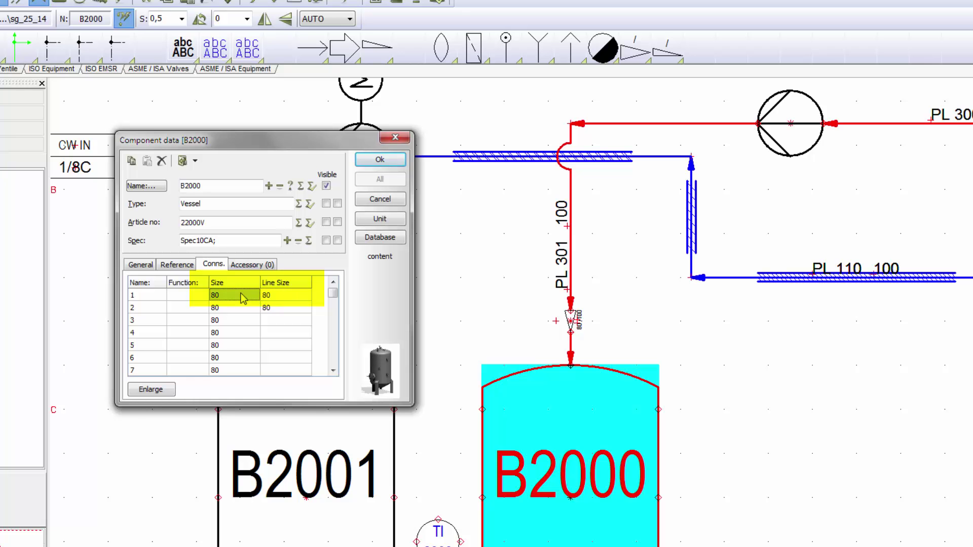
left_click(381, 160)
- List all symbols of the project in the Object Lister and locate valve V1 in the diagram from there
scroll(627, 350, "down", 2)
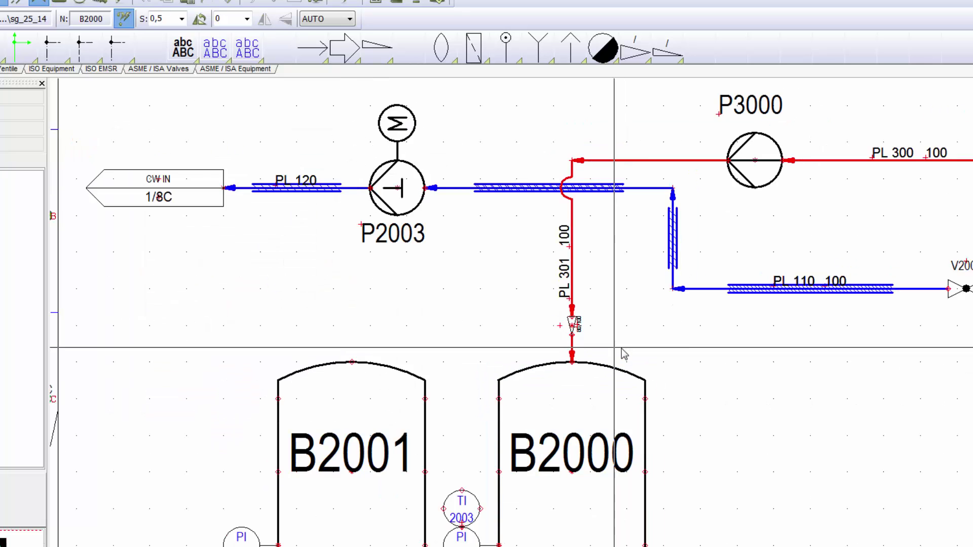
scroll(474, 353, "down", 1)
key("F7")
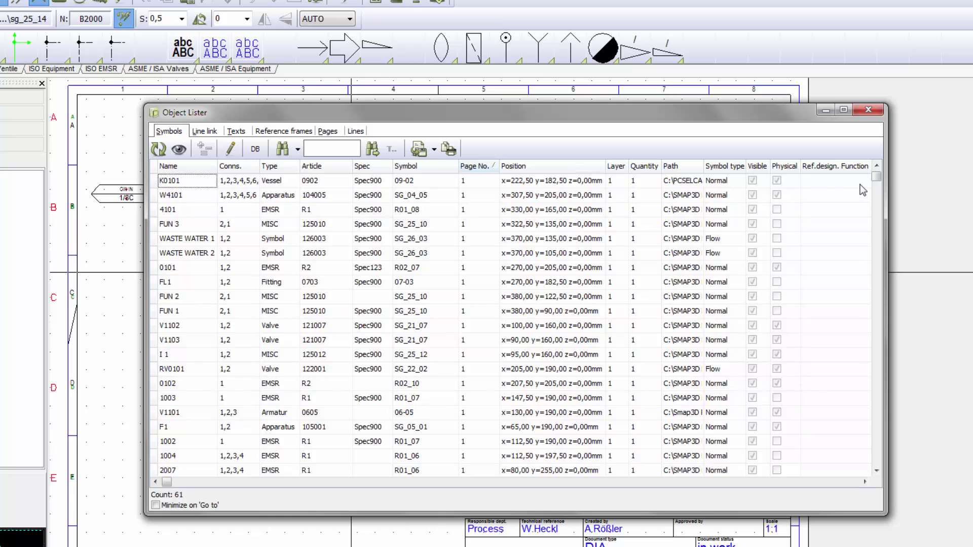
left_click_drag(876, 178, 780, 461)
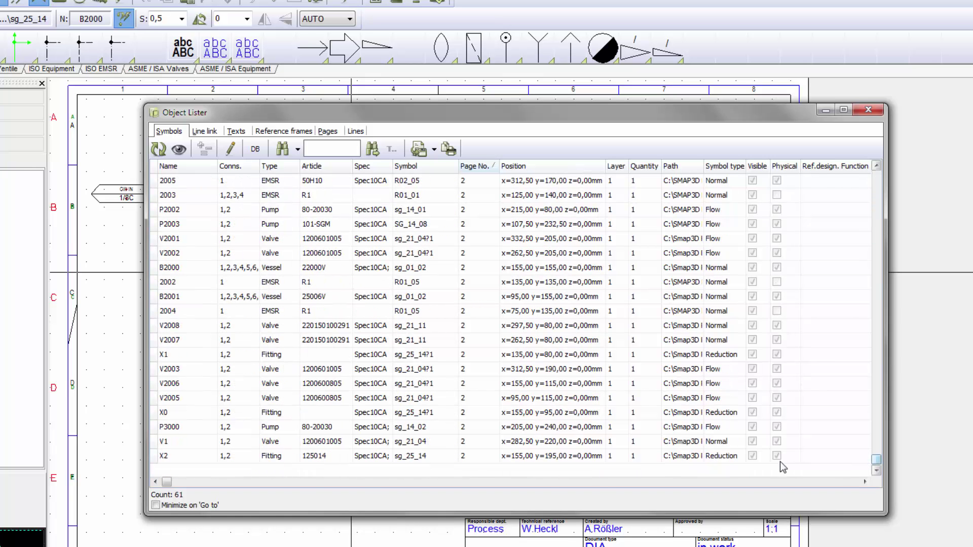
double_click(190, 443)
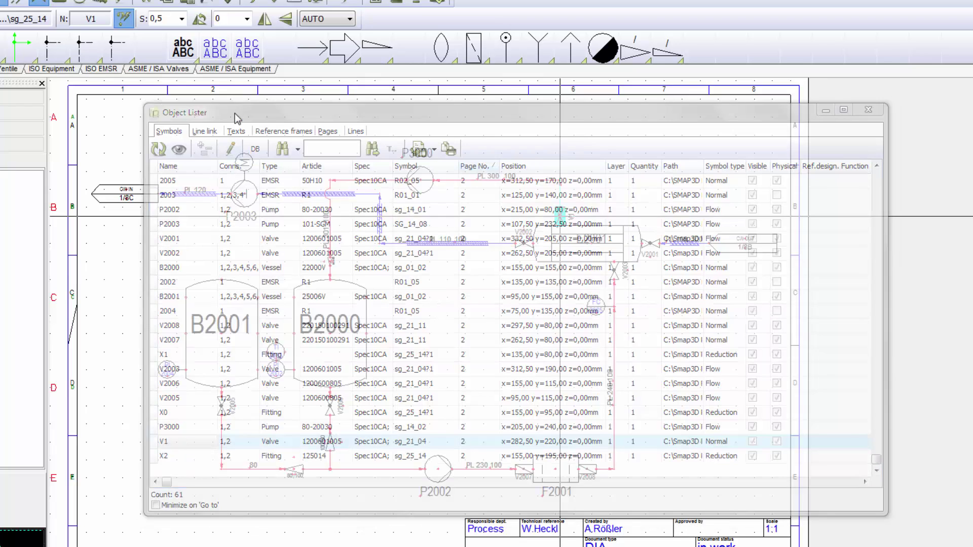
mouse_move(235, 113)
left_mouse_down()
mouse_move(487, 93)
mouse_move(755, 88)
left_mouse_up()
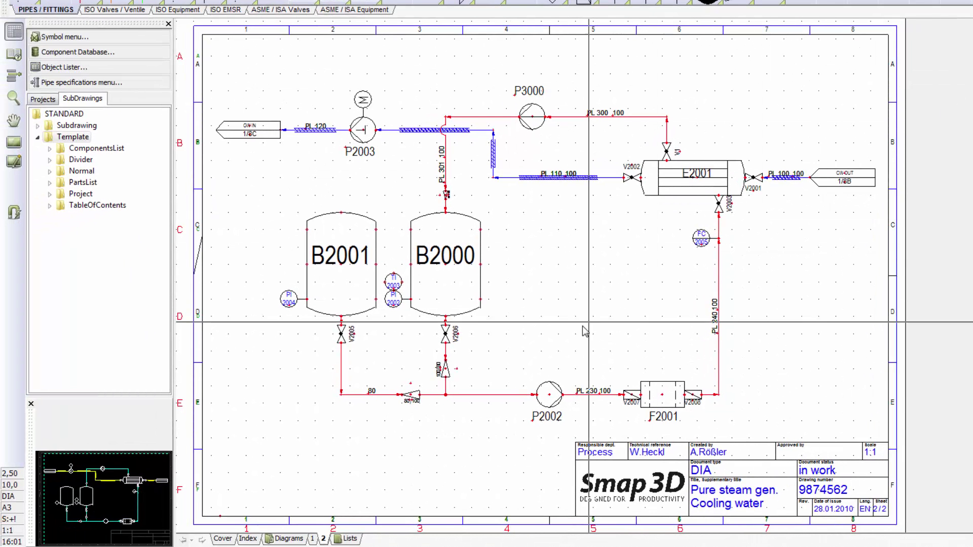
- Add a parts list and a components list to the Lists section from the templates EN_PartsList_PID and EN_ComponentsList
left_click(350, 538)
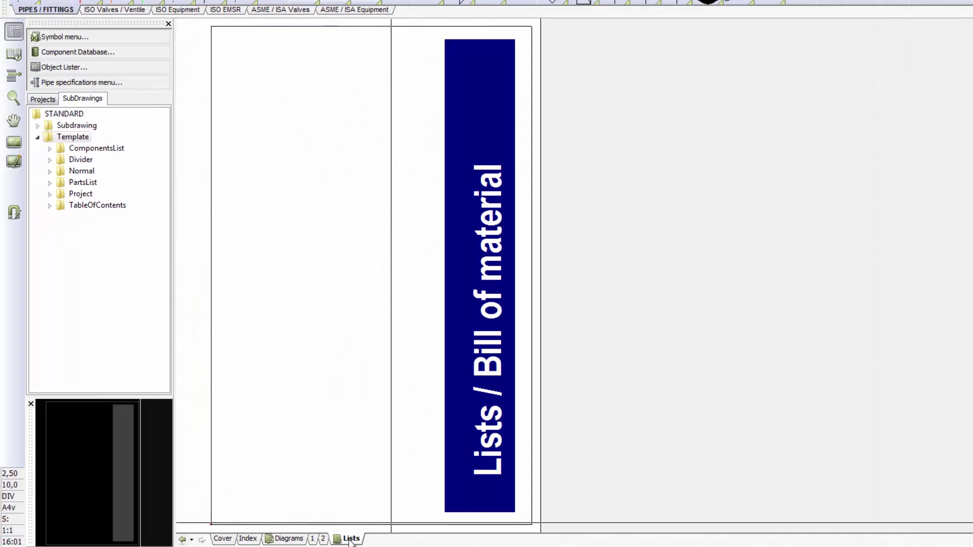
left_click(50, 183)
left_click(92, 206)
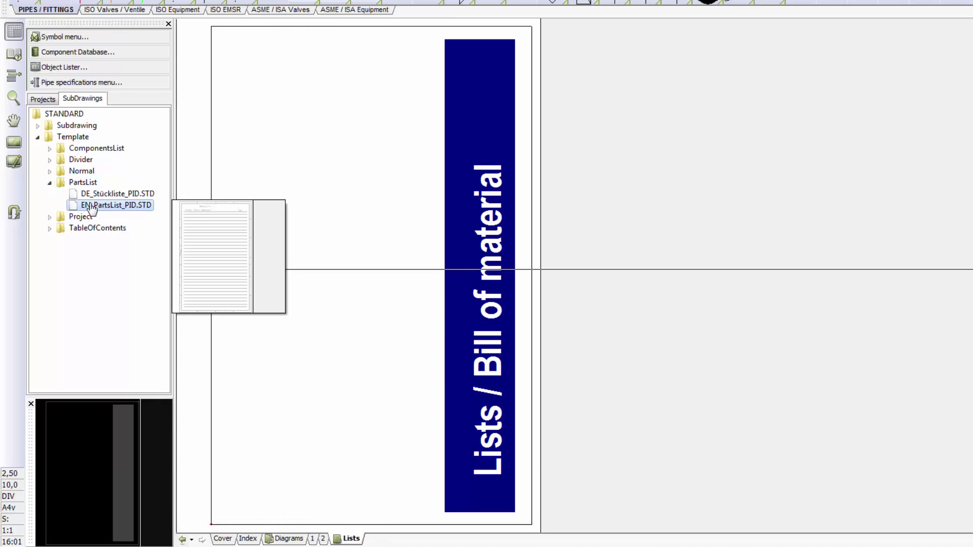
left_click_drag(92, 209, 223, 212)
left_click_drag(324, 221, 323, 222)
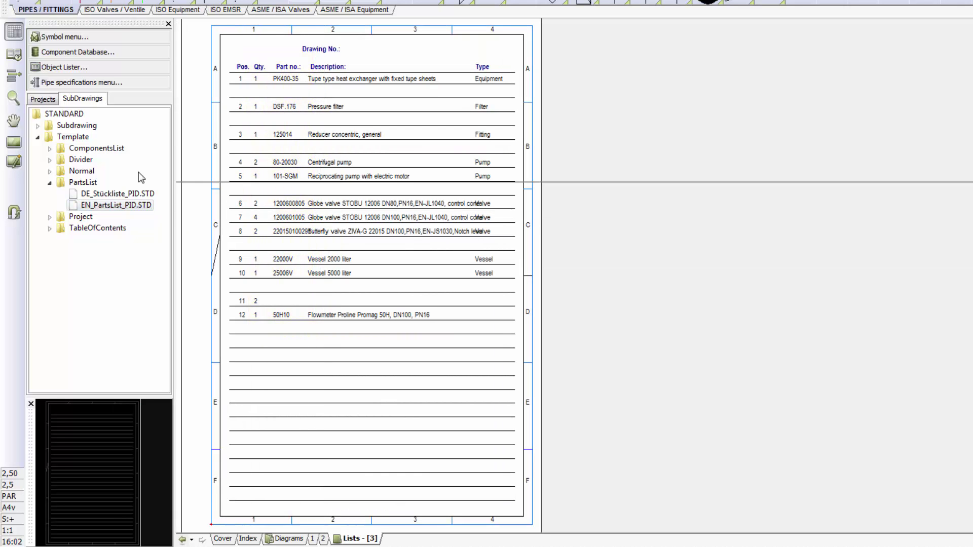
left_click(57, 149)
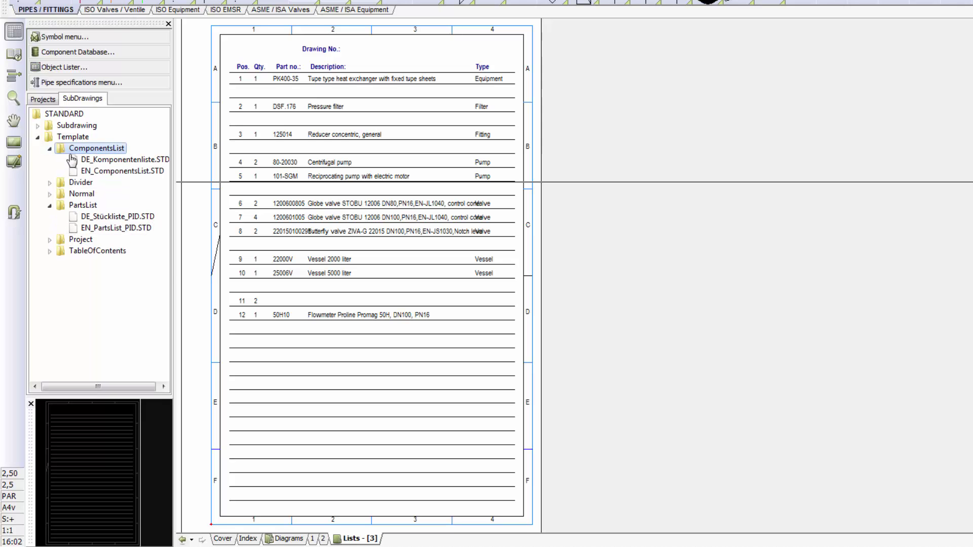
left_click_drag(109, 171, 320, 228)
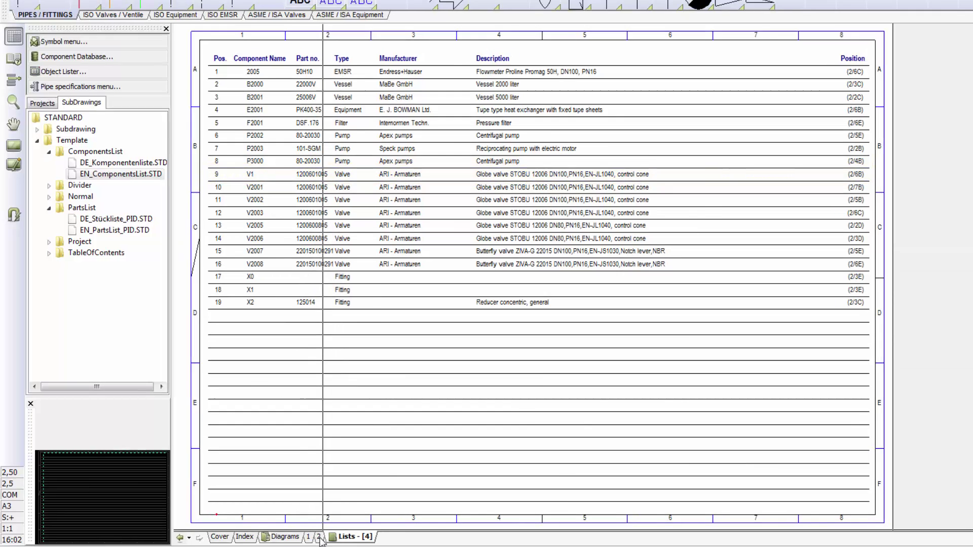
- Return to diagram page 2, export the project to PDF with active reference links and symbol popup information, and page through the file
left_click(319, 537)
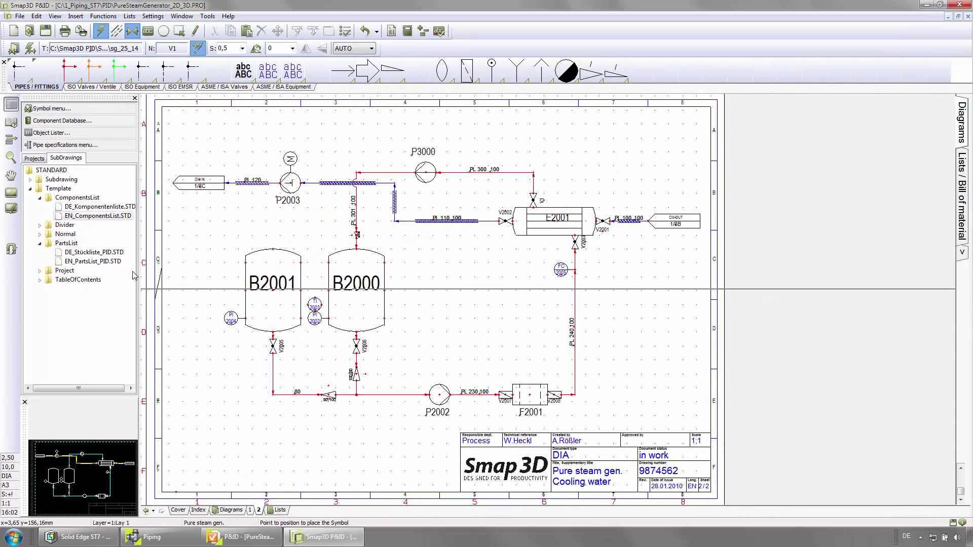
left_click(19, 16)
mouse_move(168, 131)
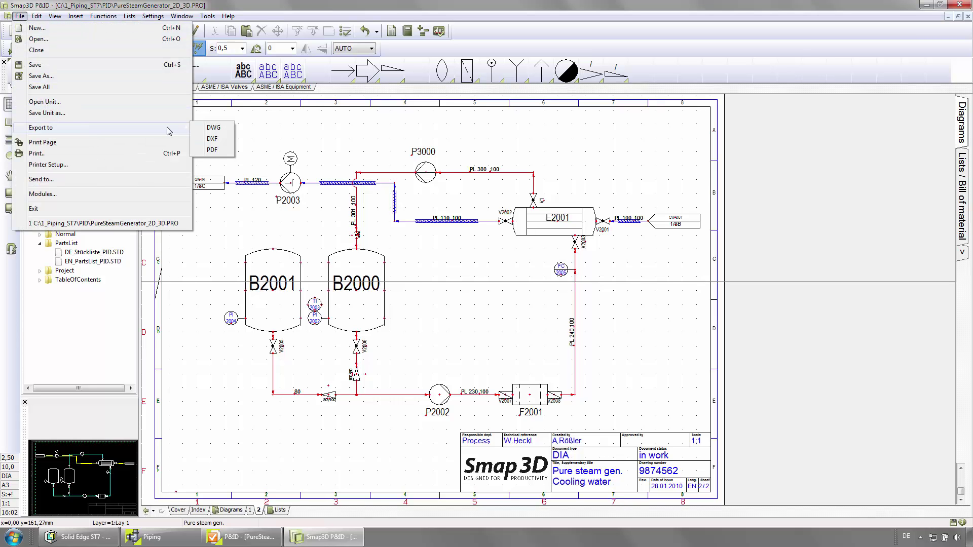
left_click(223, 150)
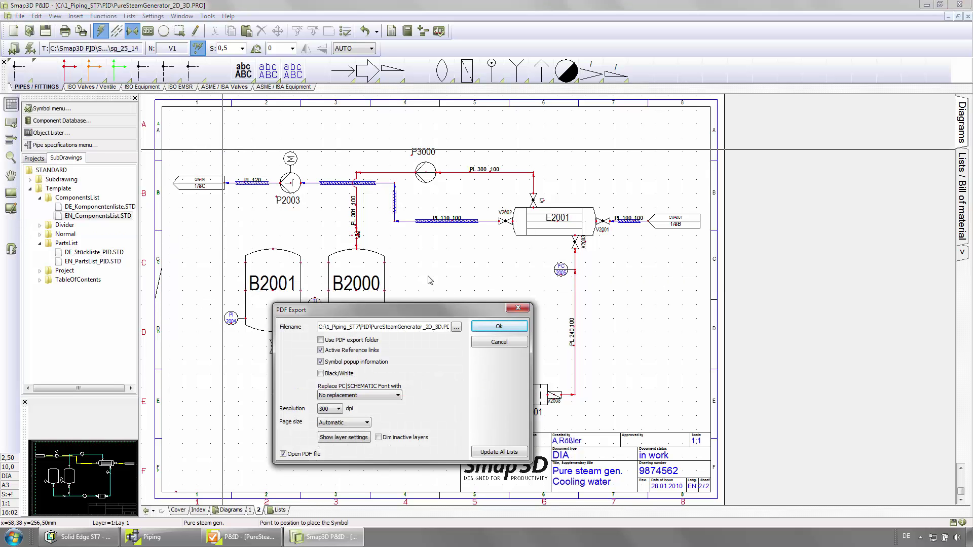
left_click(500, 328)
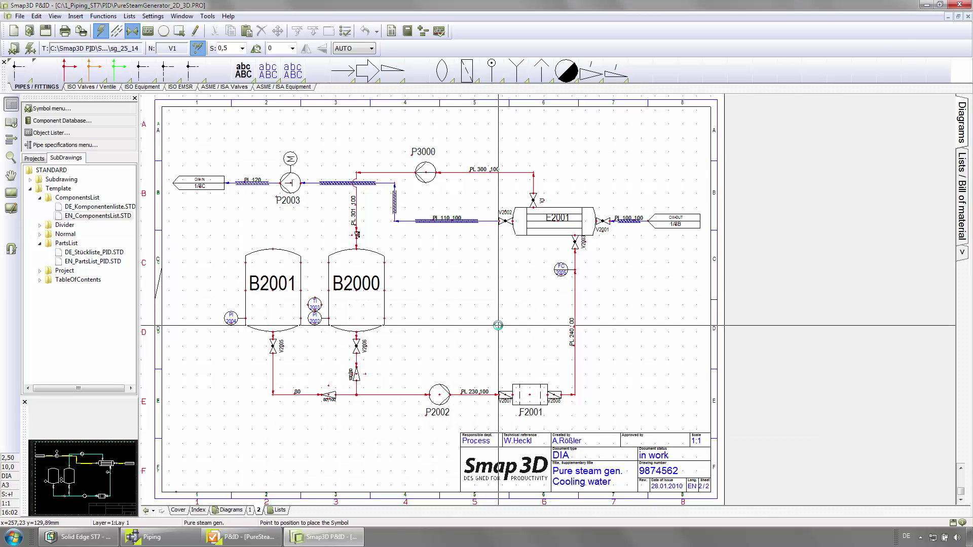
scroll(456, 176, "down", 2)
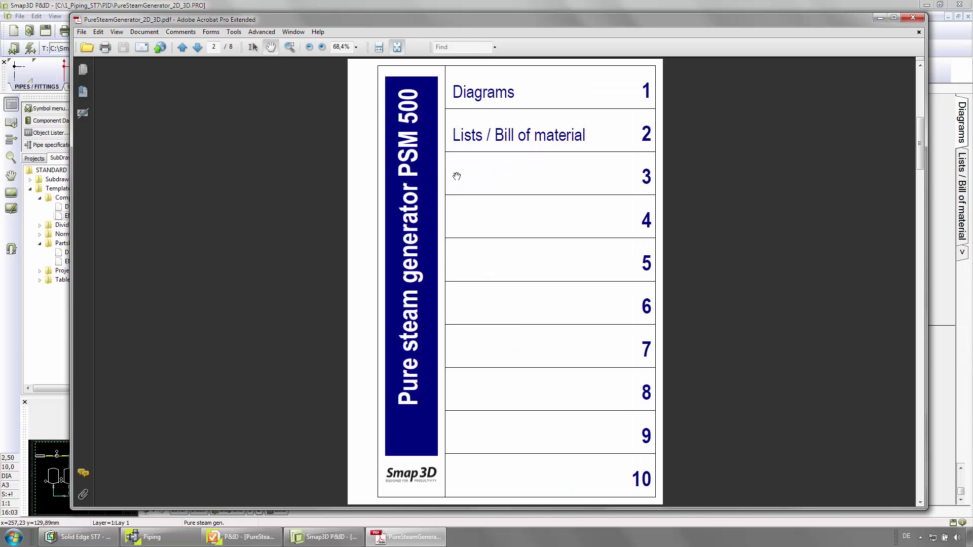
- Page through the exported PDF to page 5, inspect the symbol popup of pump P3000 and close the file
scroll(456, 176, "down", 1)
scroll(456, 176, "down", 1)
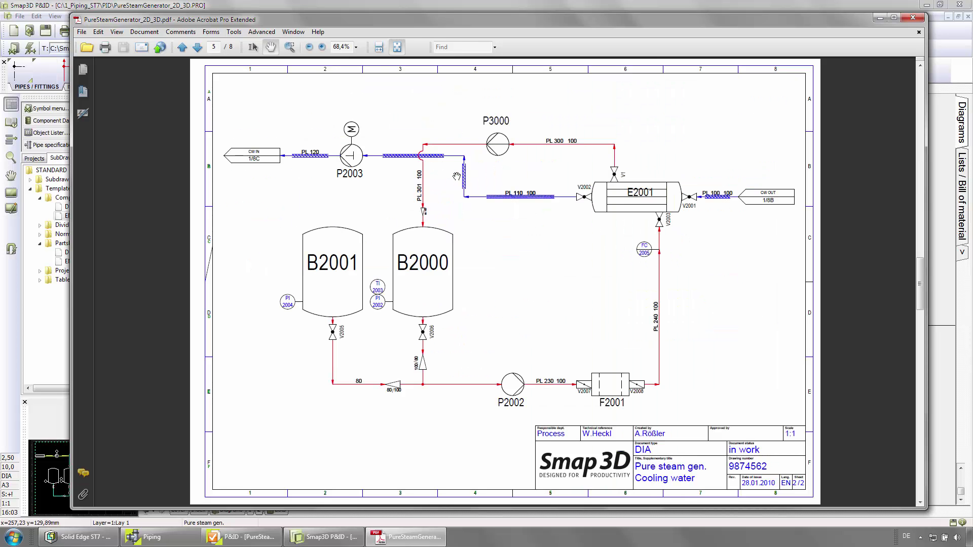
mouse_move(500, 154)
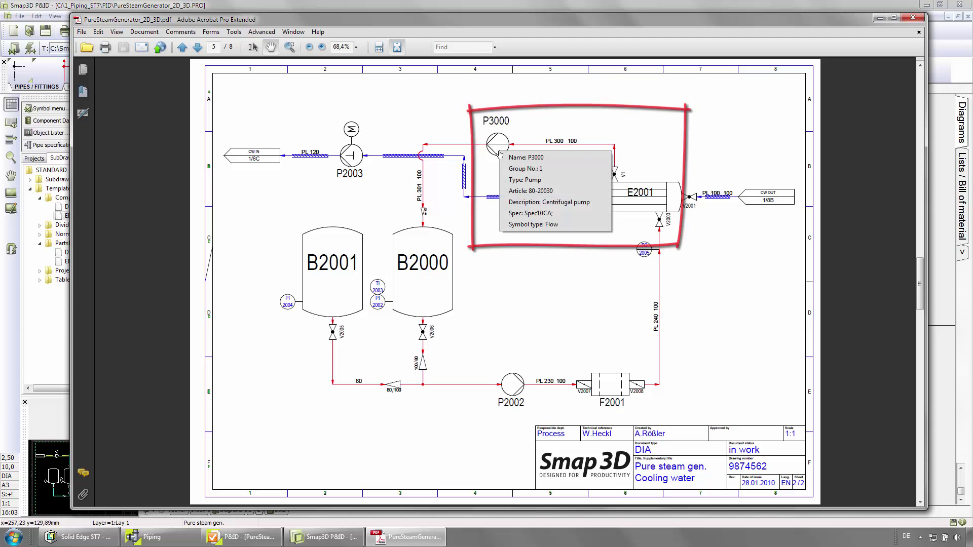
left_click(918, 20)
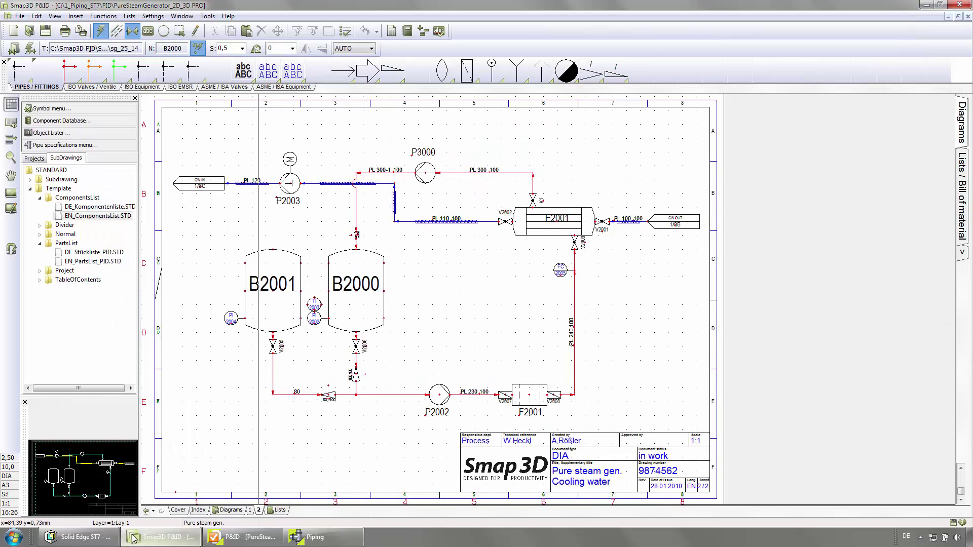
- Switch to the Solid Edge plant assembly, refresh from the P&ID project and update the info of vessel B2000 in CAD
left_click(76, 537)
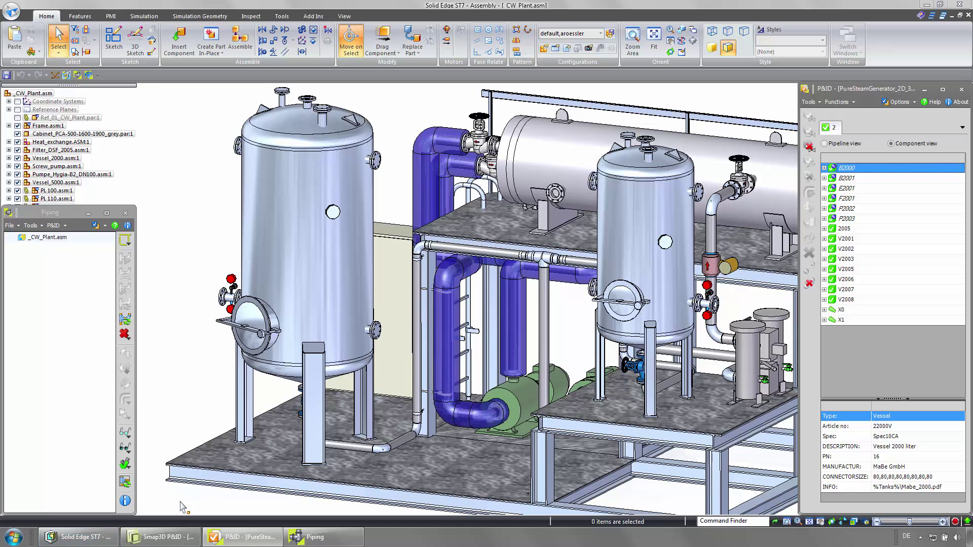
left_click(809, 115)
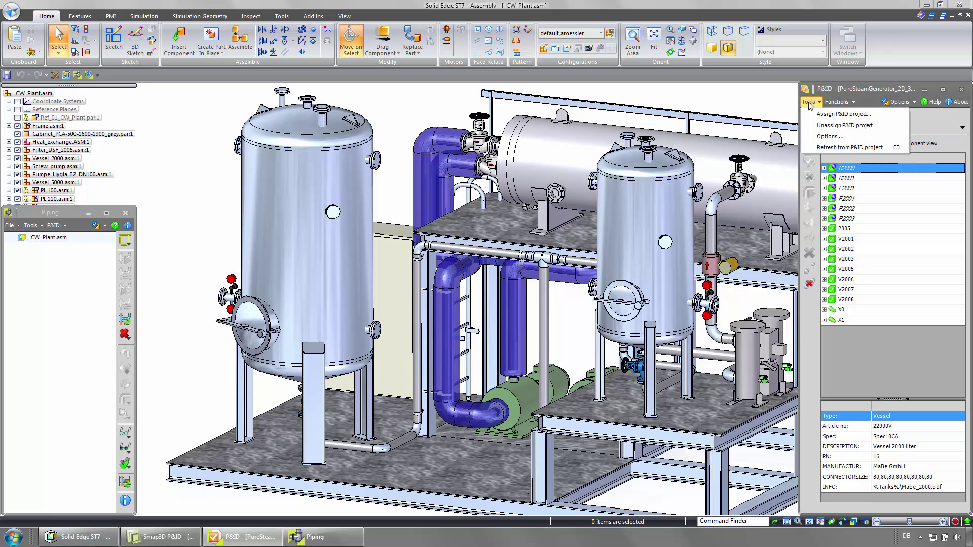
left_click(837, 150)
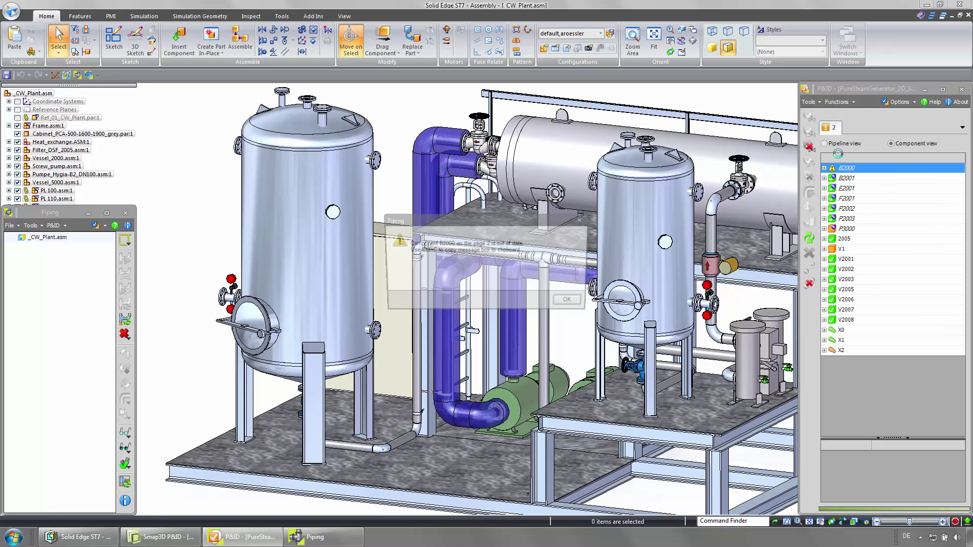
left_click(572, 303)
right_click(852, 171)
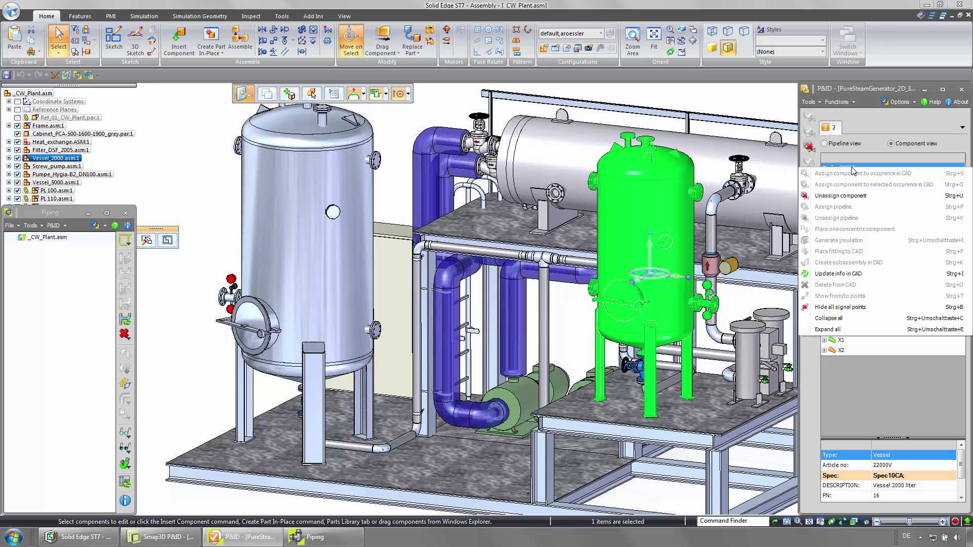
left_click(828, 278)
- Examine the entries P3000 and V1, and the contents of pipelines PL 300-1 and PL 300_100 in the pipeline view
left_click(852, 229)
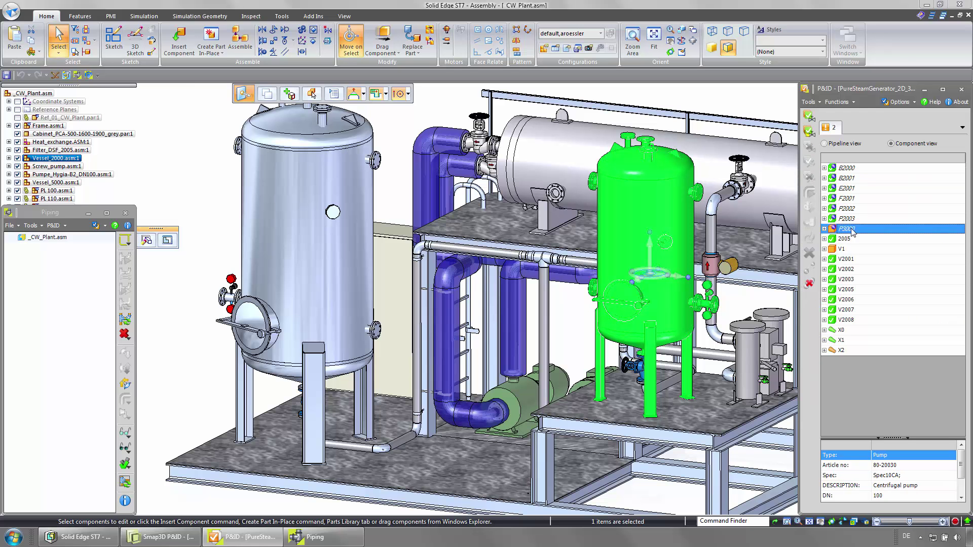
left_click(849, 250)
left_click(825, 144)
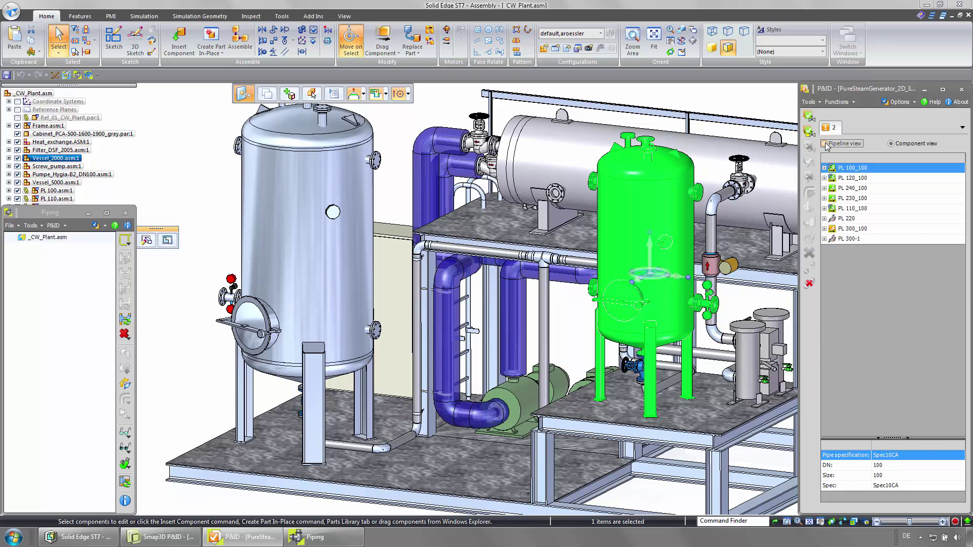
left_click(824, 238)
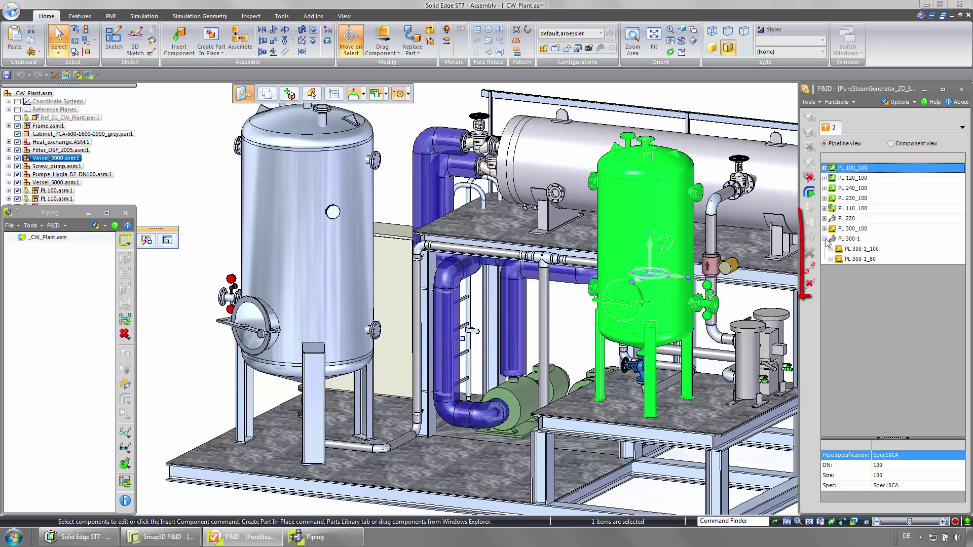
left_click(824, 229)
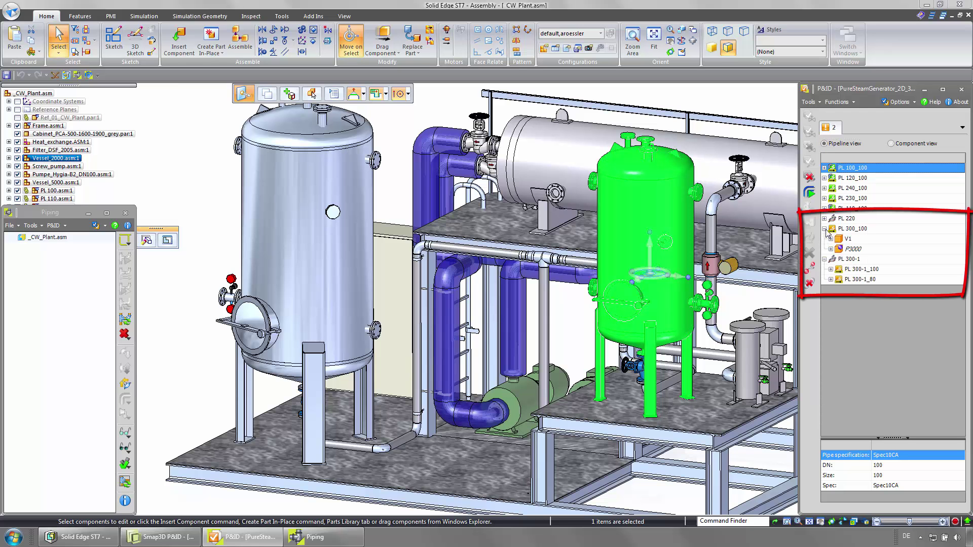
left_click(842, 250)
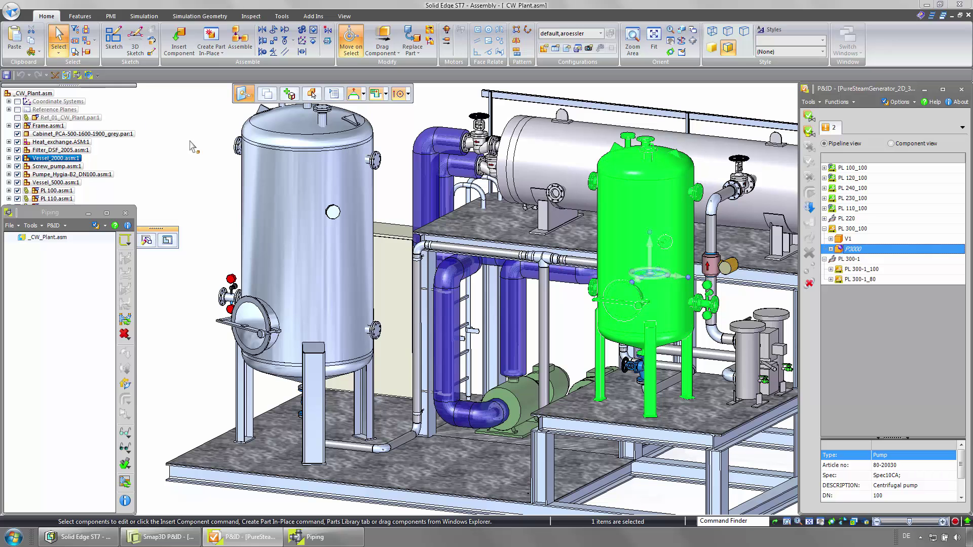
- Place the DN 100 centrifugal pump from the PartFinder supplier parts and position it on the plant's frame floor
left_click(66, 75)
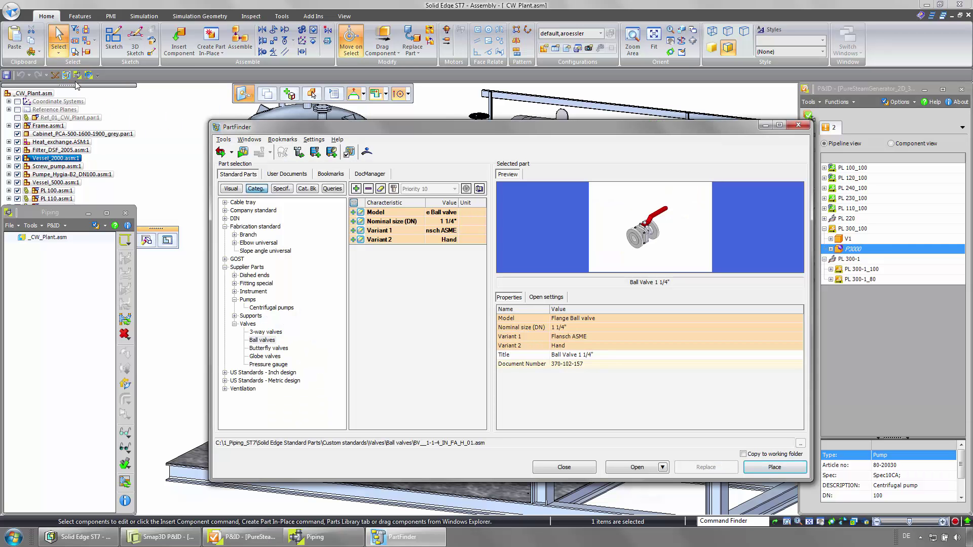
left_click(274, 307)
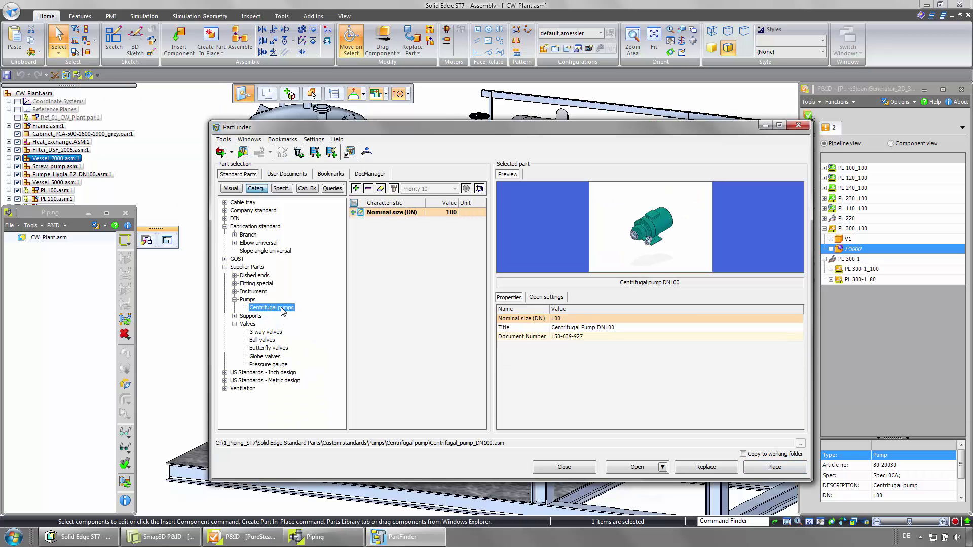
left_click(767, 467)
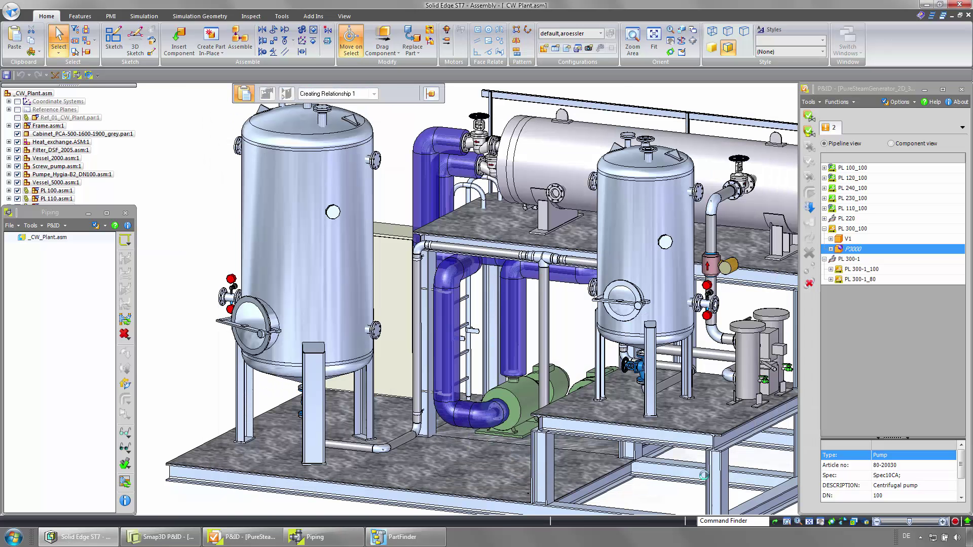
left_click(513, 485)
left_click(512, 484)
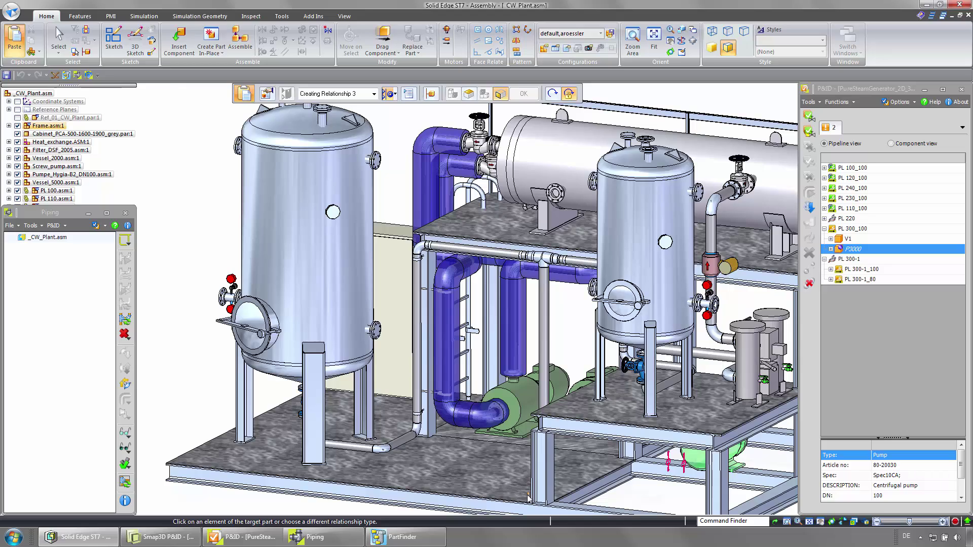
left_click(516, 486)
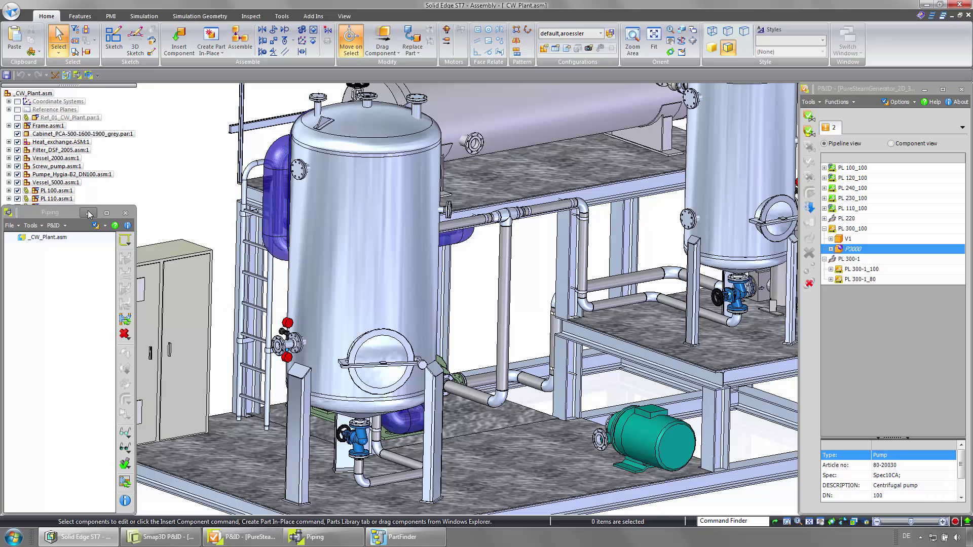
- Assign P&ID component P3000 to the Centrifugal_pump_DN100 occurrence in the assembly
left_click(89, 212)
left_click(74, 239)
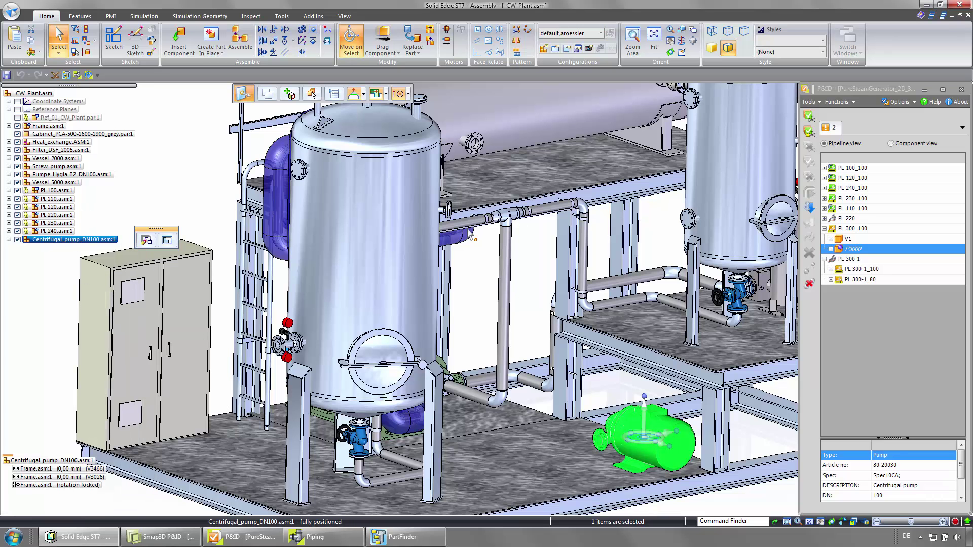
right_click(855, 248)
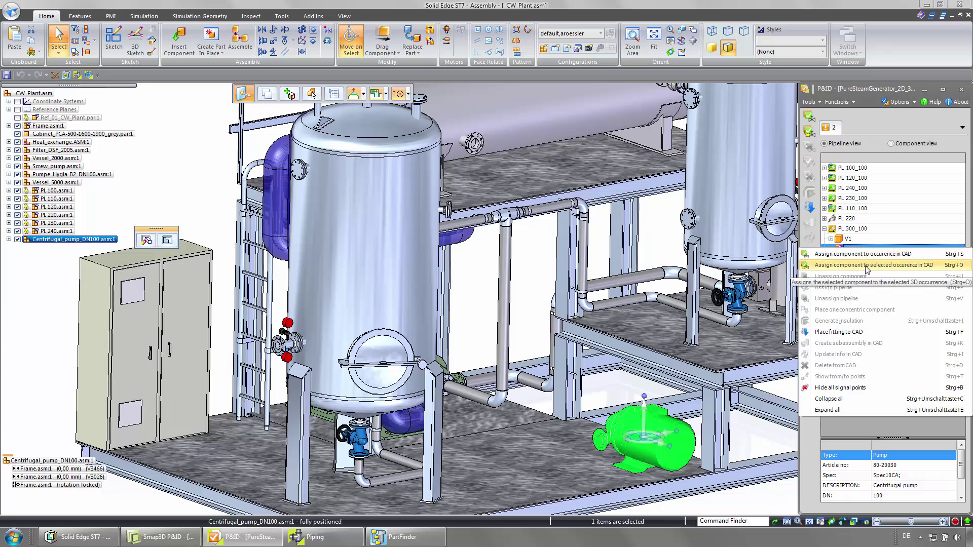
left_click(838, 265)
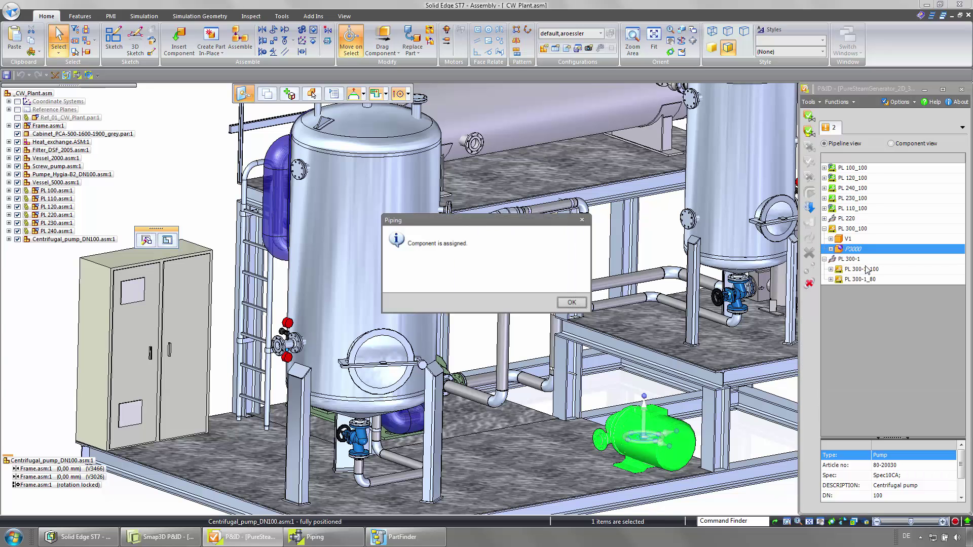
left_click(572, 302)
- Show the from/to points of pipeline PL 300_100 and create its subassembly in CAD
left_click(857, 230)
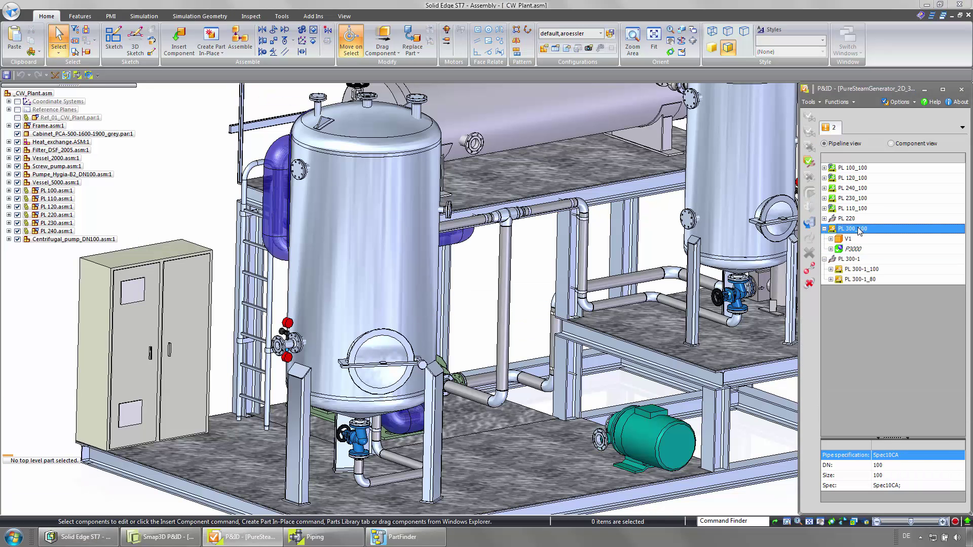
left_click(812, 269)
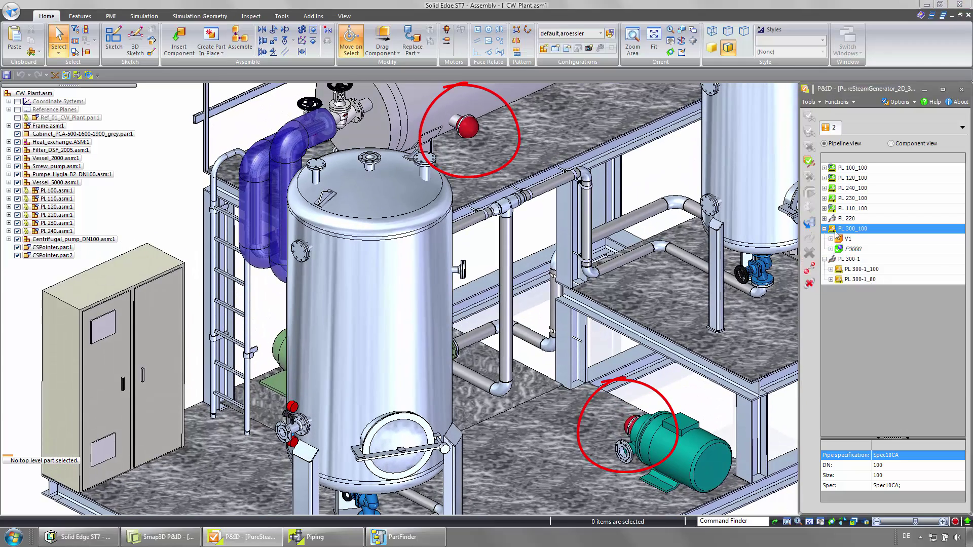
right_click(853, 229)
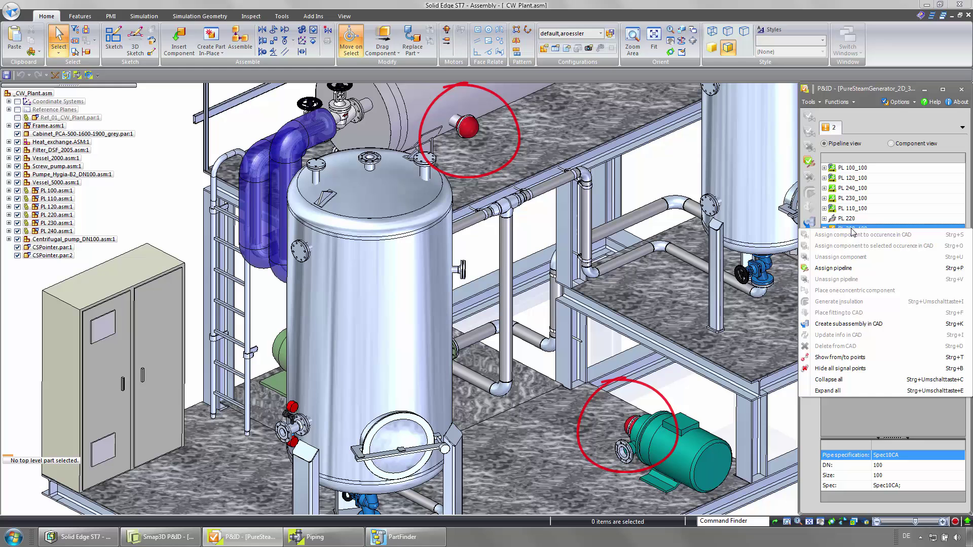
left_click(847, 323)
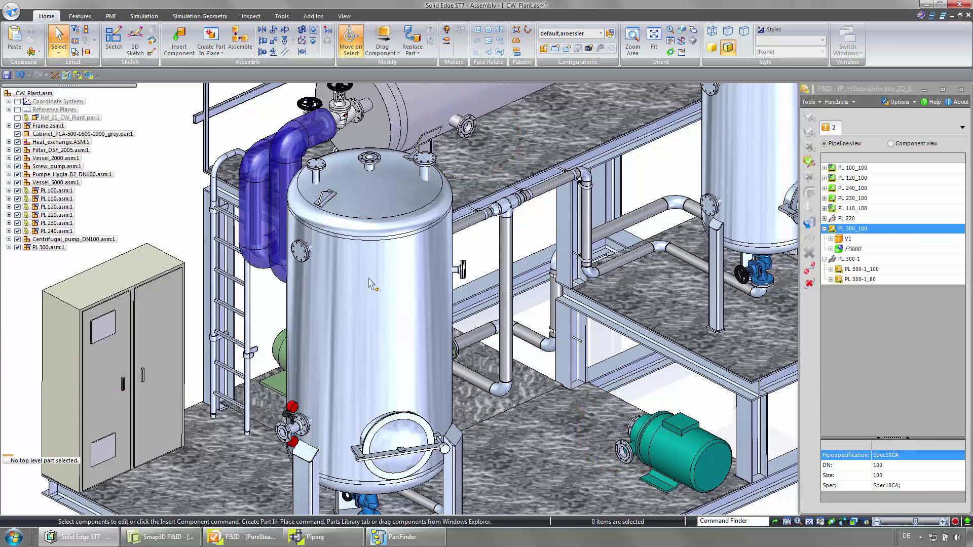
- Open subassembly PL 300.asm for in-place editing and enter the XpresRoute environment
left_click(55, 248)
left_click(146, 248)
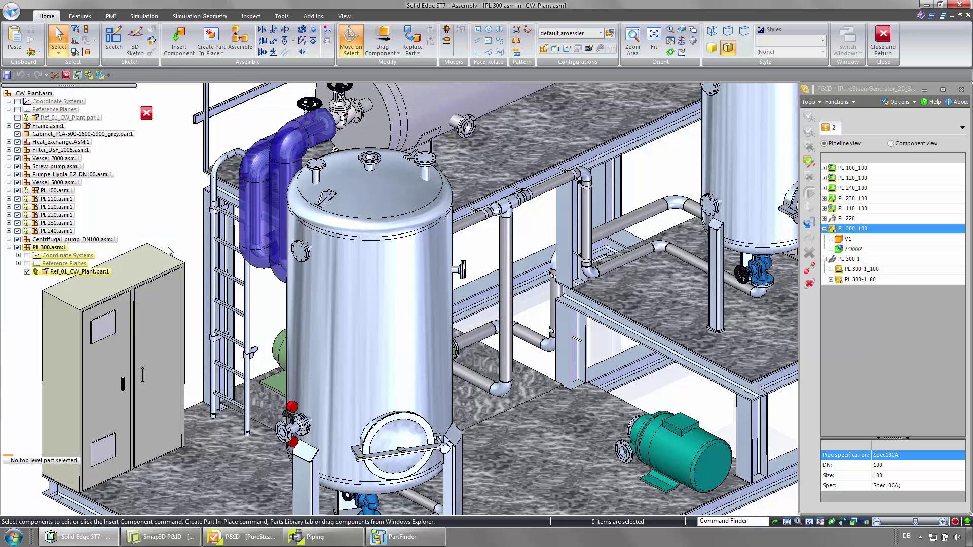
left_click(55, 75)
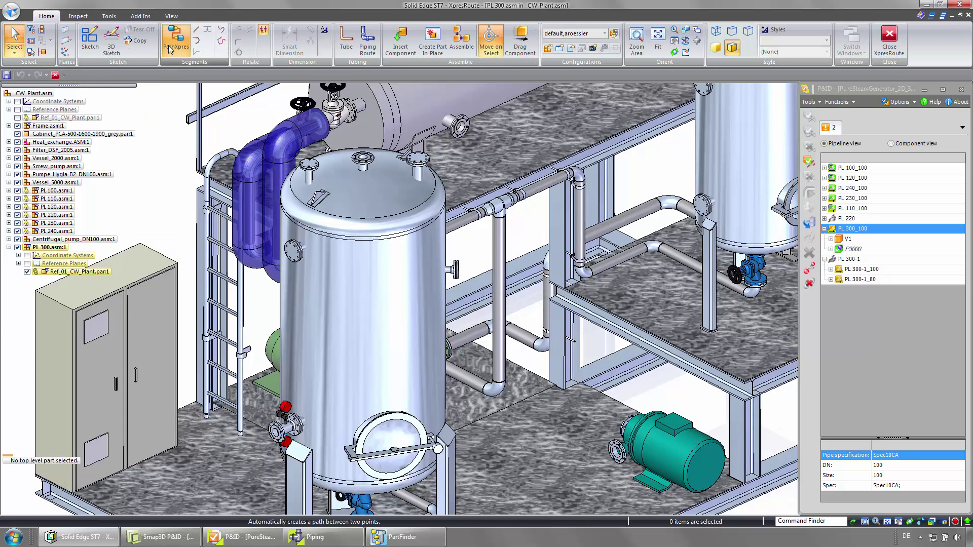
- Create a PathXpres route from the heat exchanger nozzle to the pump flange with a 780 mm port segment, accepting the second path suggestion
left_click(176, 42)
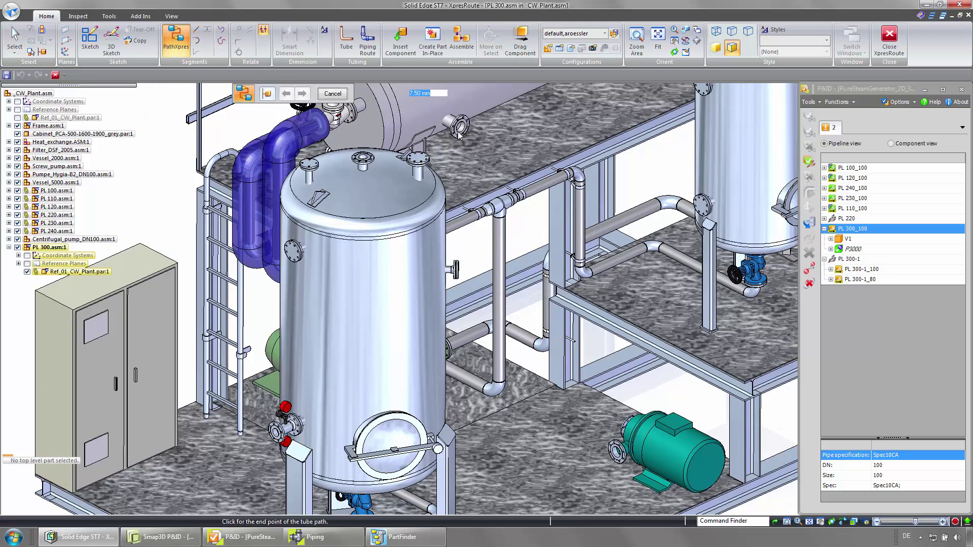
left_click(505, 218)
middle_click_drag(573, 330, 494, 341)
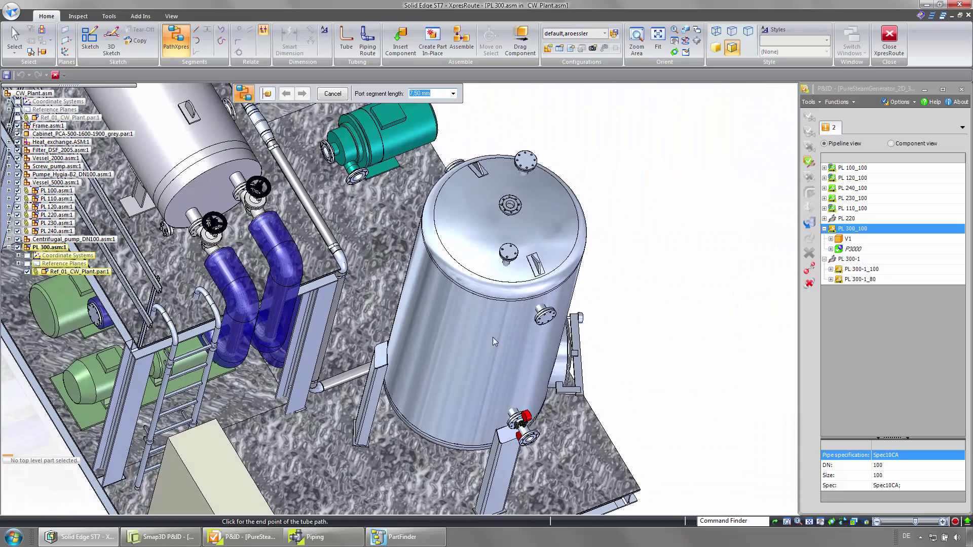
left_click(328, 157)
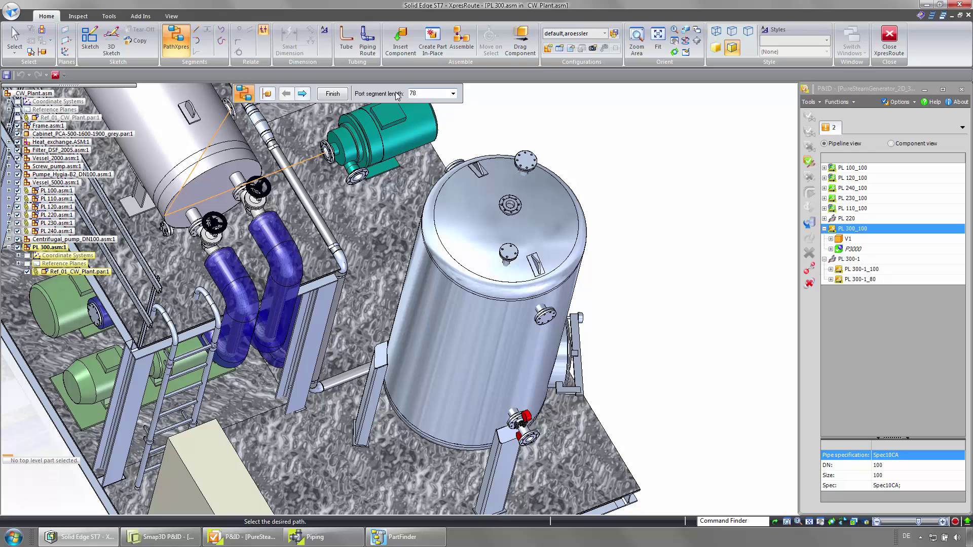
key("Return")
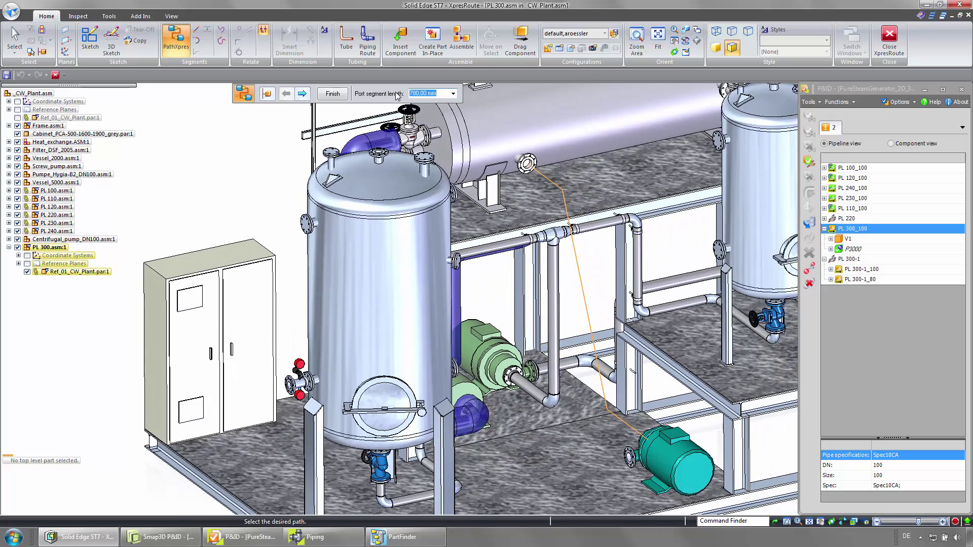
left_click(303, 94)
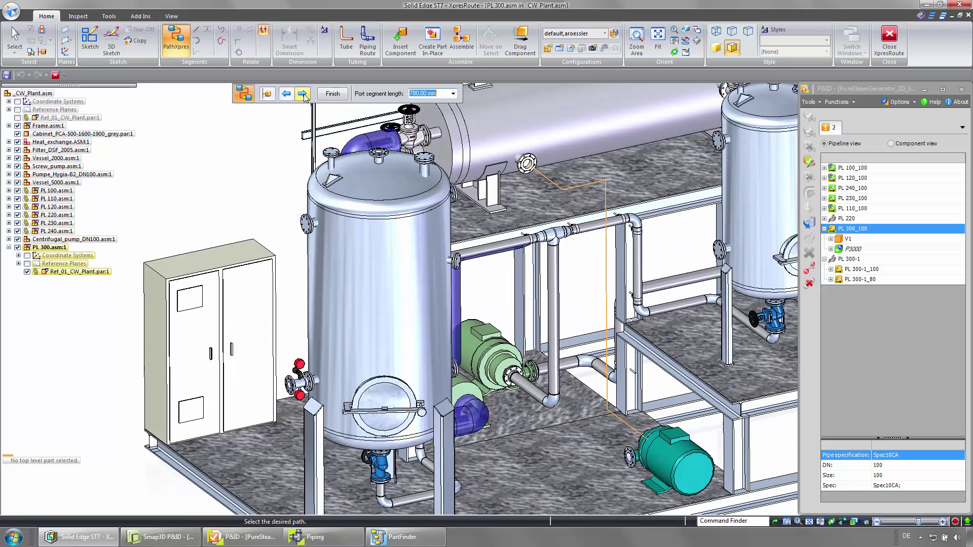
left_click(339, 96)
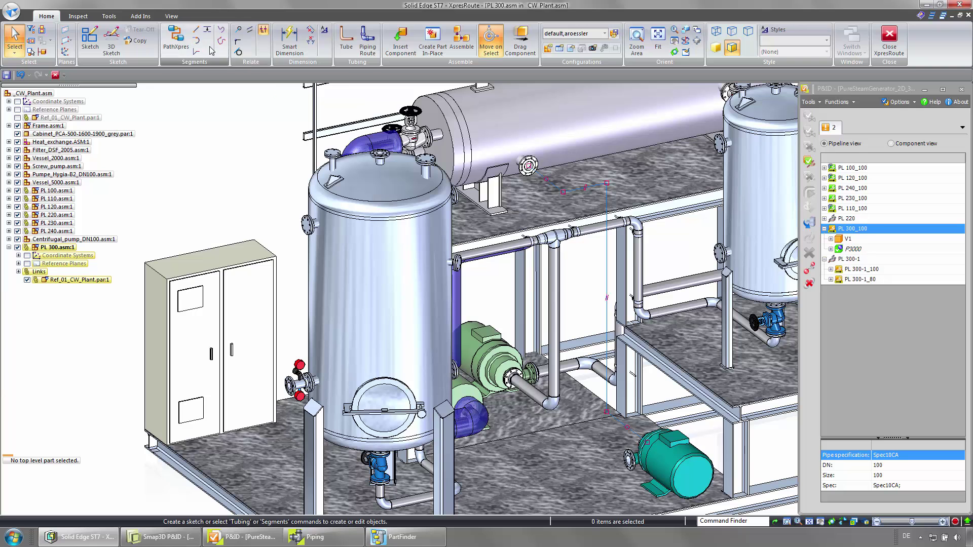
- Draw a 3D line route from the new pump's outlet up over the heat exchanger to the smaller vessel's top nozzle
left_click(197, 32)
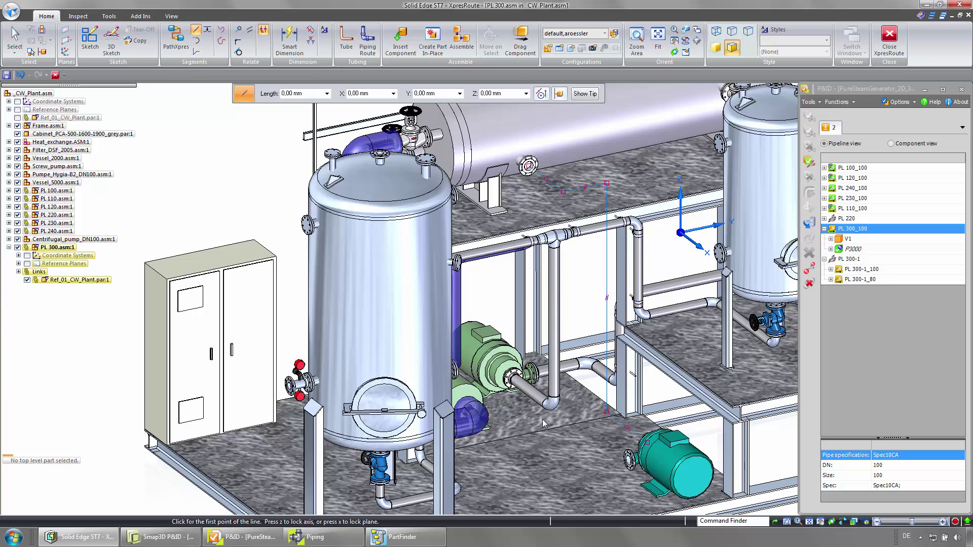
left_click(629, 462)
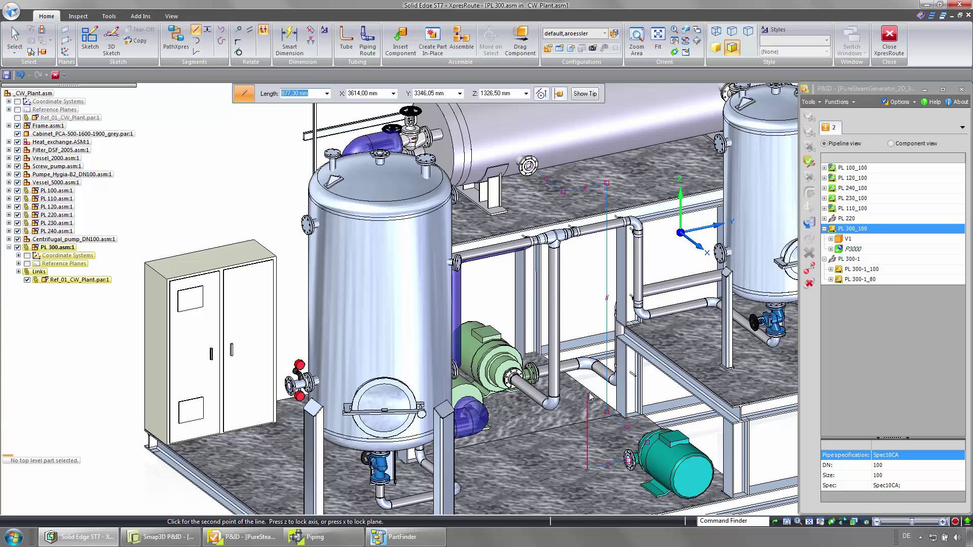
left_click(600, 336)
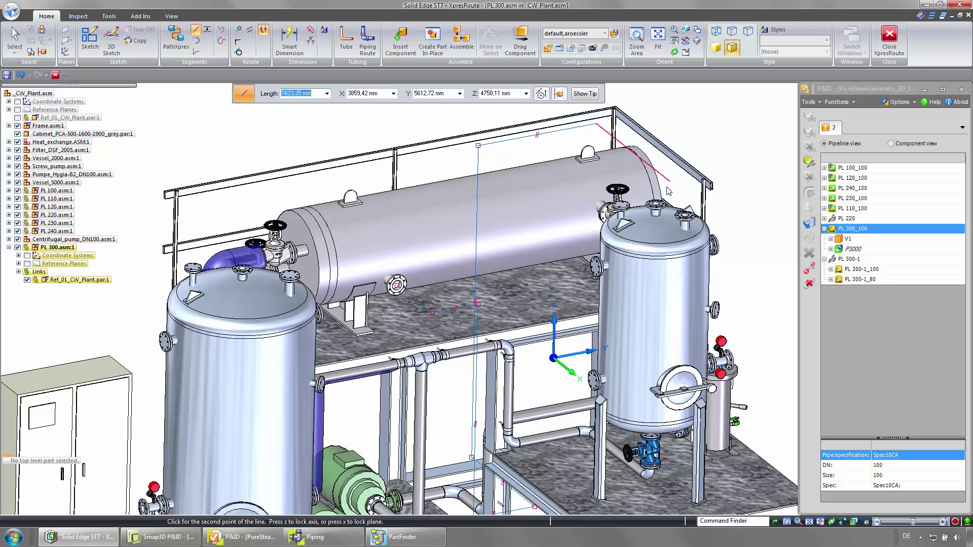
left_click(660, 203)
key("Escape")
- Dimension the vertical route segment above the smaller vessel's top nozzle to 350 mm
right_click_drag(675, 184, 659, 179)
left_click(657, 183)
left_click(673, 184)
type("350")
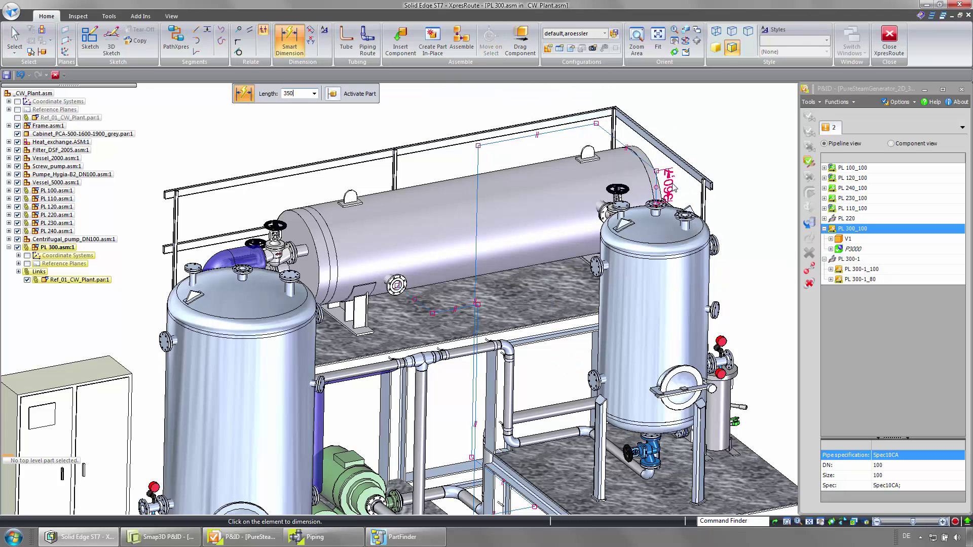
key("Return")
- Dimension the route segment leaving the pump flange to 210 mm and the adjoining vertical segment to 850 mm
scroll(674, 189, "down", 3)
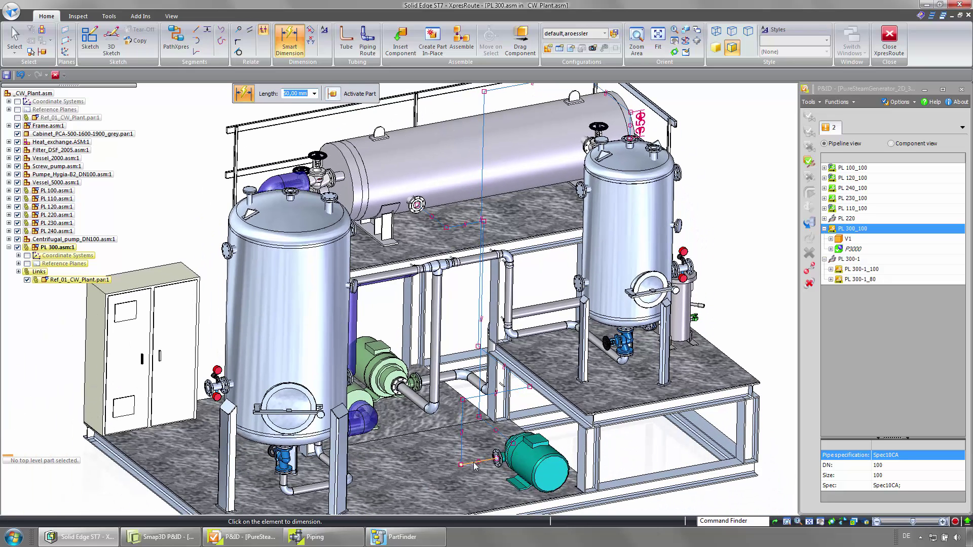
left_click(474, 465)
type("210")
left_click(479, 435)
type("8")
type("50")
key("Return")
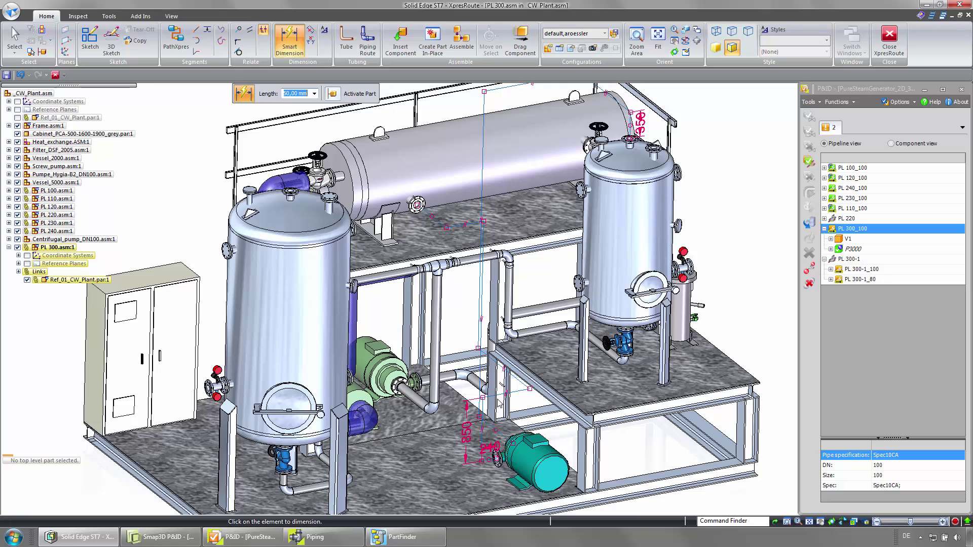
- Set the horizontal route segment beside the lower platform to 1250 mm with Smart Dimension
left_click(513, 379)
type("1250")
key("Return")
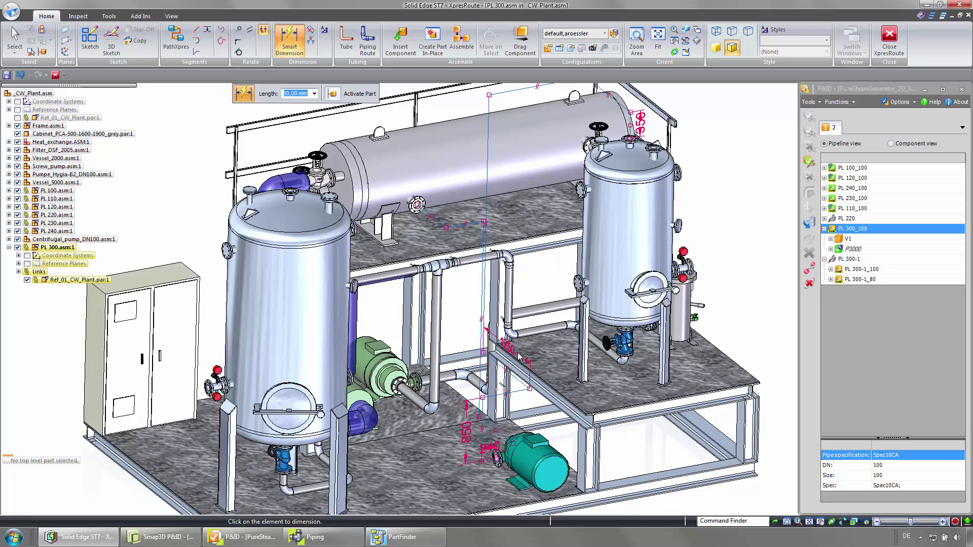
key("Escape")
- Switch to the Piping window and create the pipeline paths for PL 300.asm from the drawn route lines
middle_click_drag(538, 275, 422, 371)
left_click(322, 539)
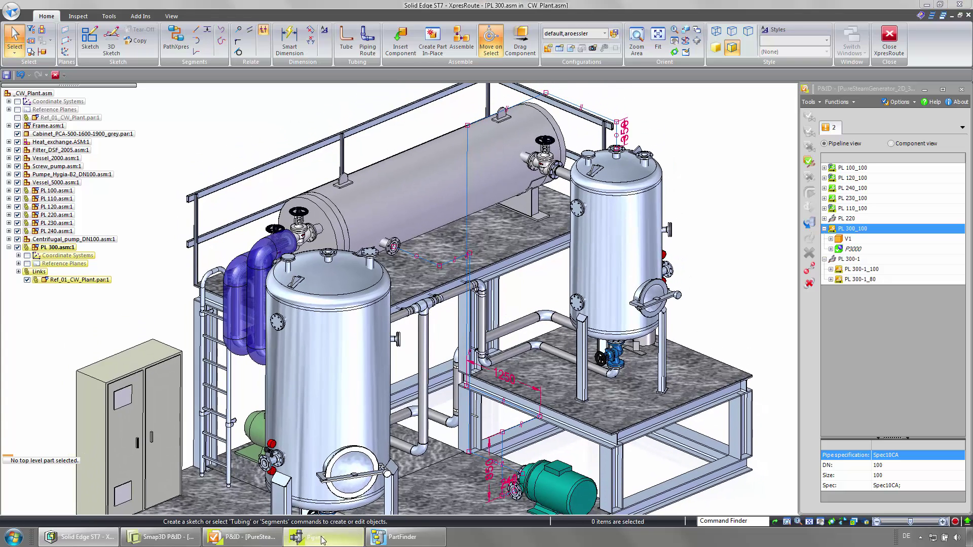
left_click(125, 239)
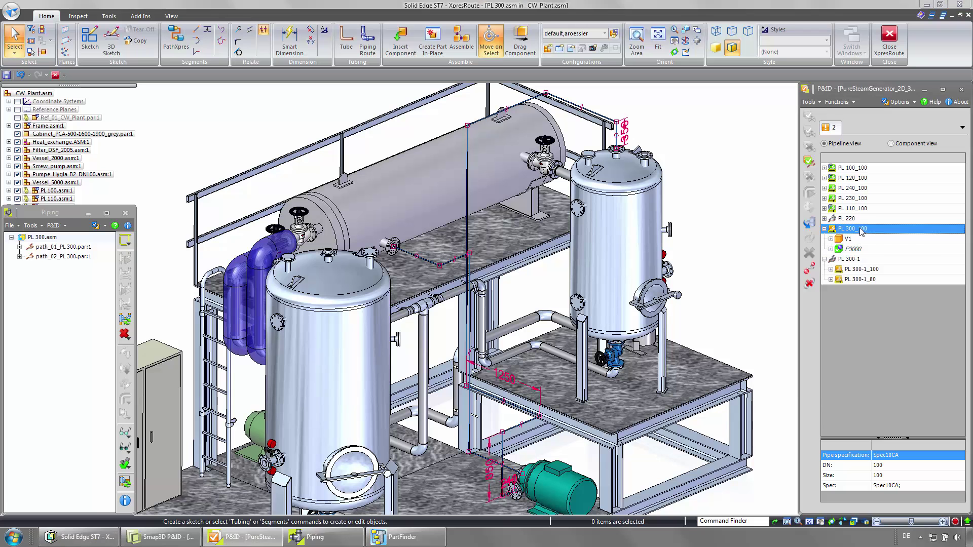
- Assign P&ID pipeline PL 300_100 to the path path_01_PL 300.par
right_click(822, 230)
left_click(814, 276)
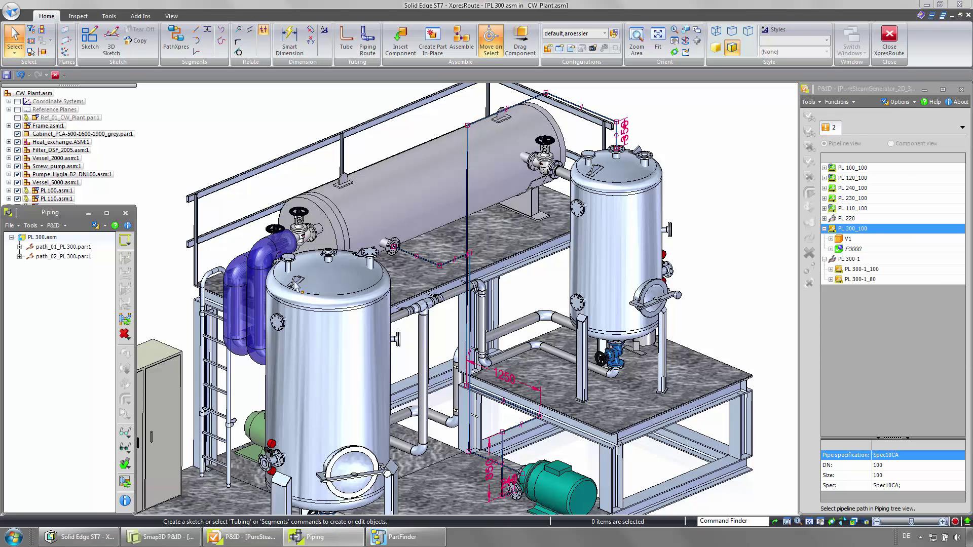
left_click(72, 248)
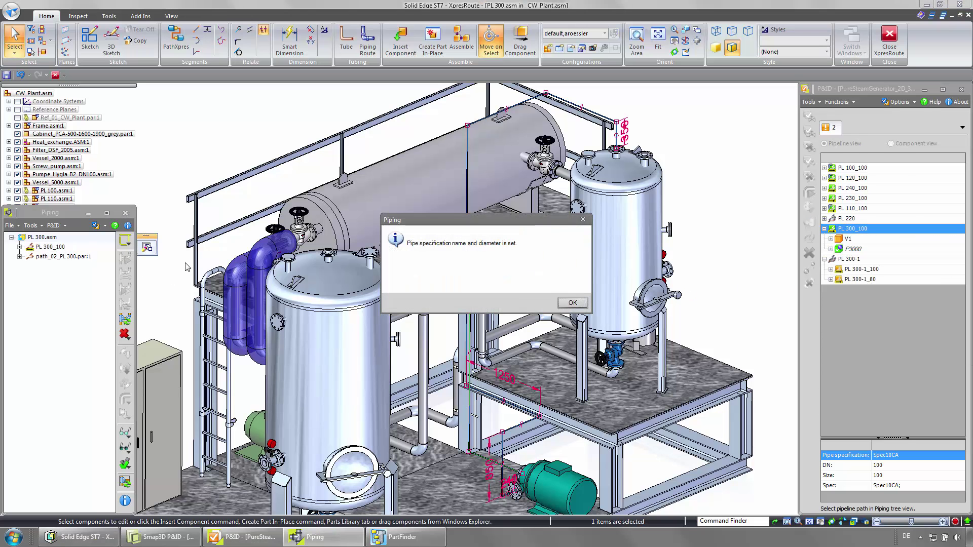
left_click(572, 303)
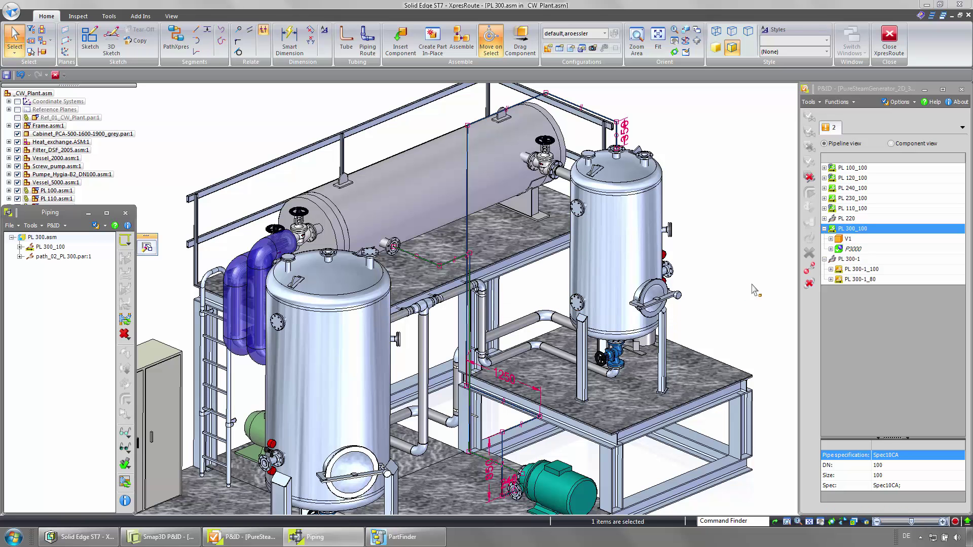
- Assign P&ID pipeline PL 300-1_100 to the path path_02_PL 300.par
right_click(851, 273)
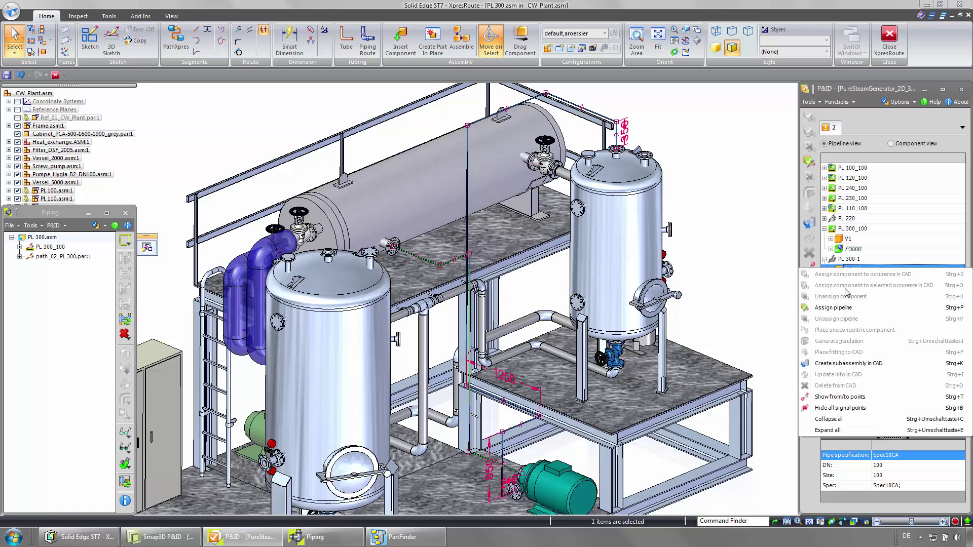
left_click(819, 309)
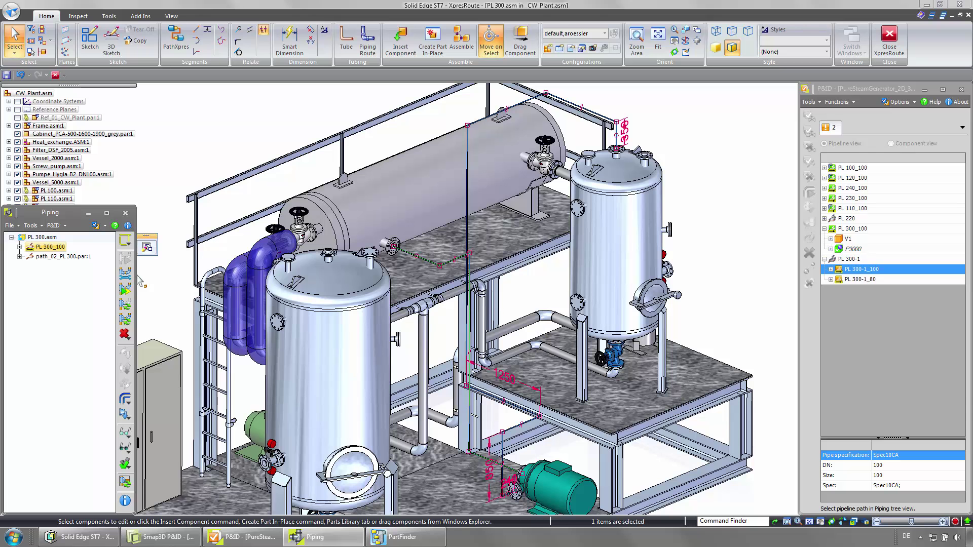
left_click(63, 257)
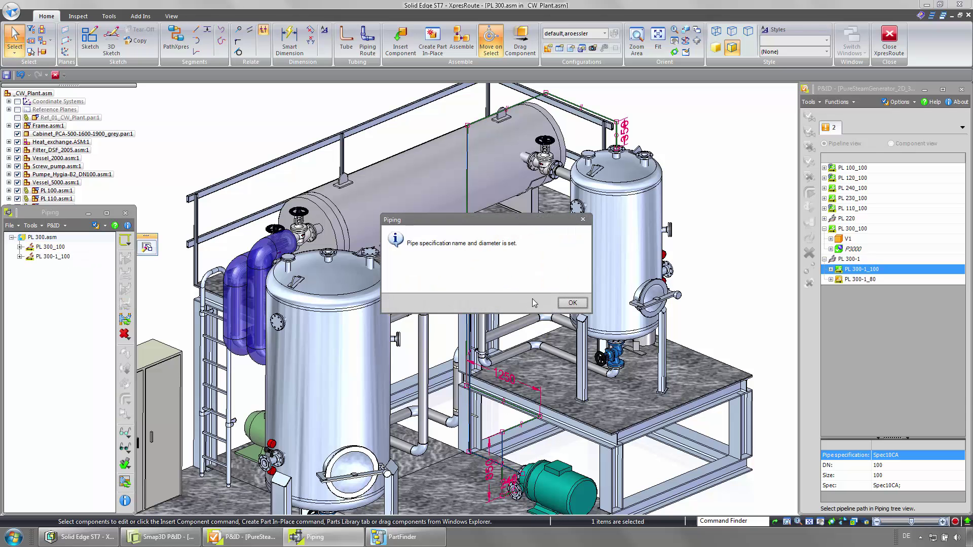
left_click(566, 303)
- Close XpresRoute and generate the pipes, elbows and flanges along the assigned pipelines of PL 300.asm
left_click(889, 40)
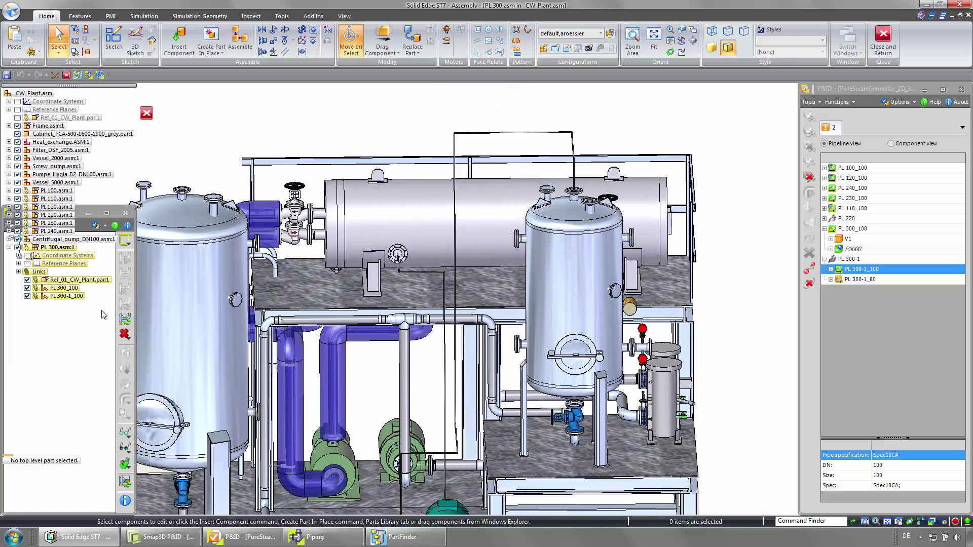
left_click(125, 274)
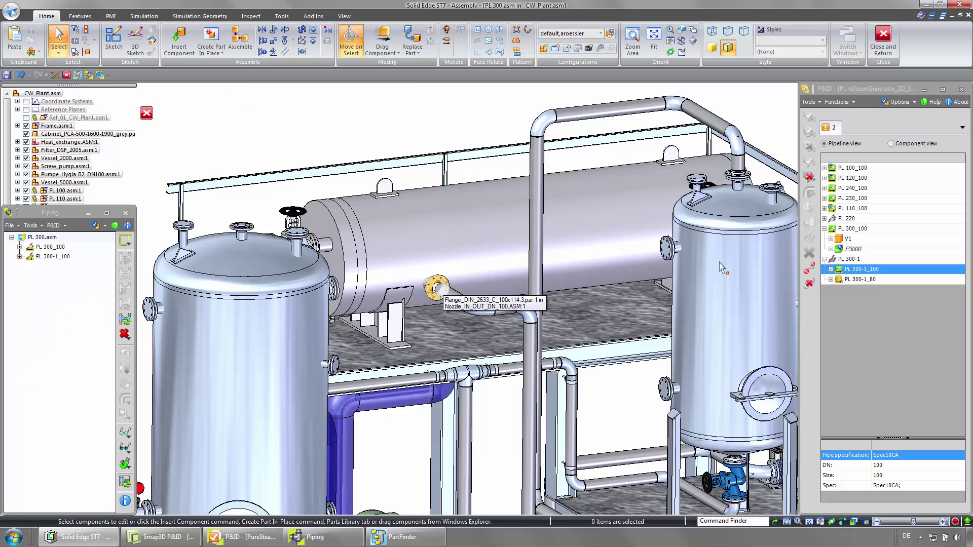
- Place fitting V1 at the heat exchanger nozzle flange on PL 300_100 and reprocess that pipeline around the valve
right_click(827, 242)
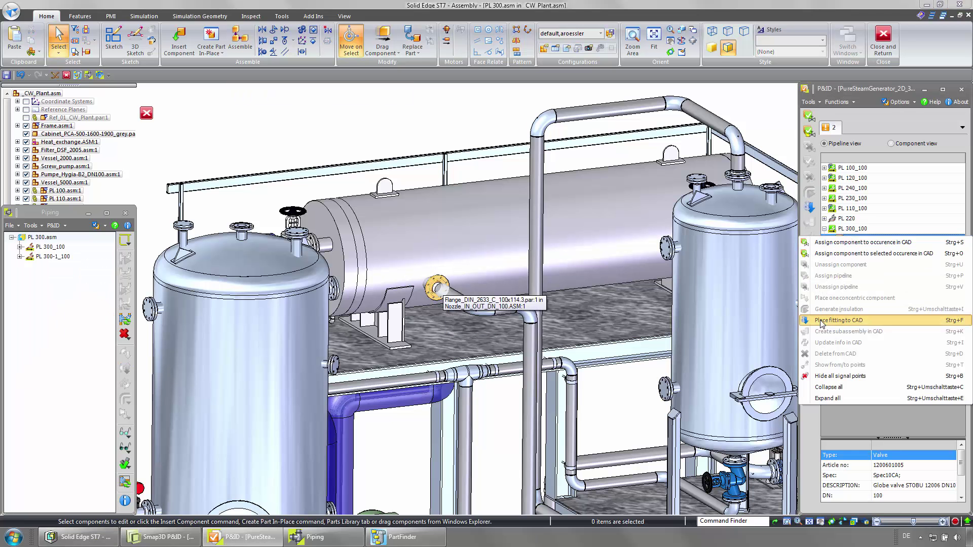
left_click(851, 322)
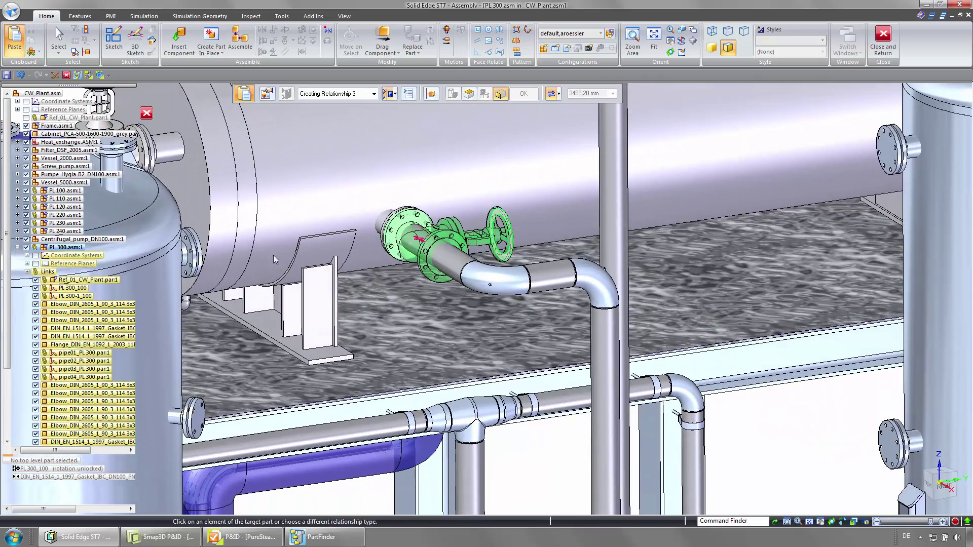
left_click(27, 264)
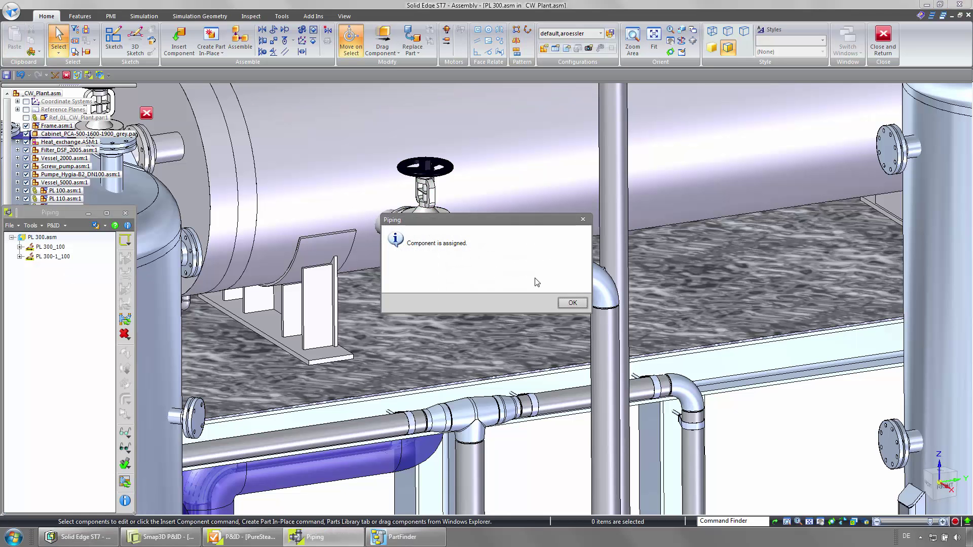
left_click(572, 303)
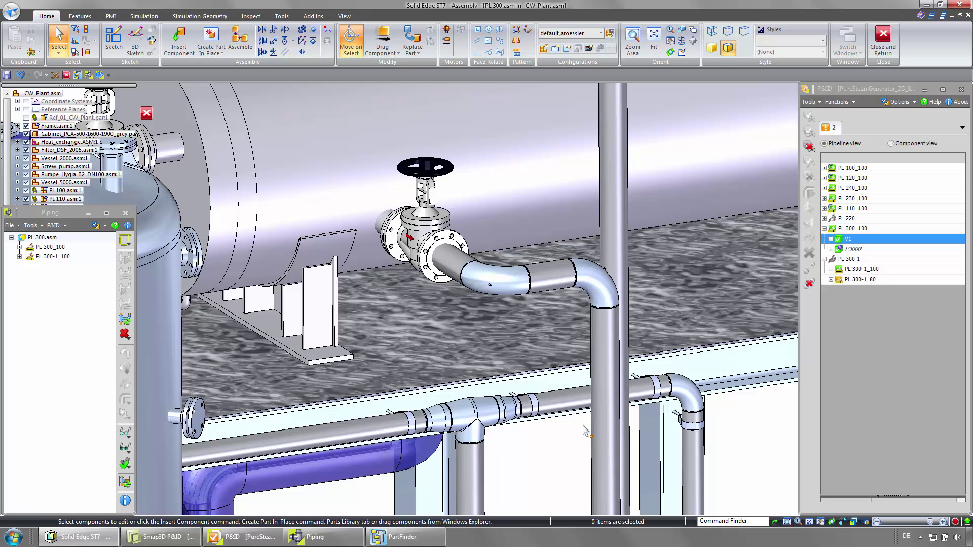
left_click(50, 247)
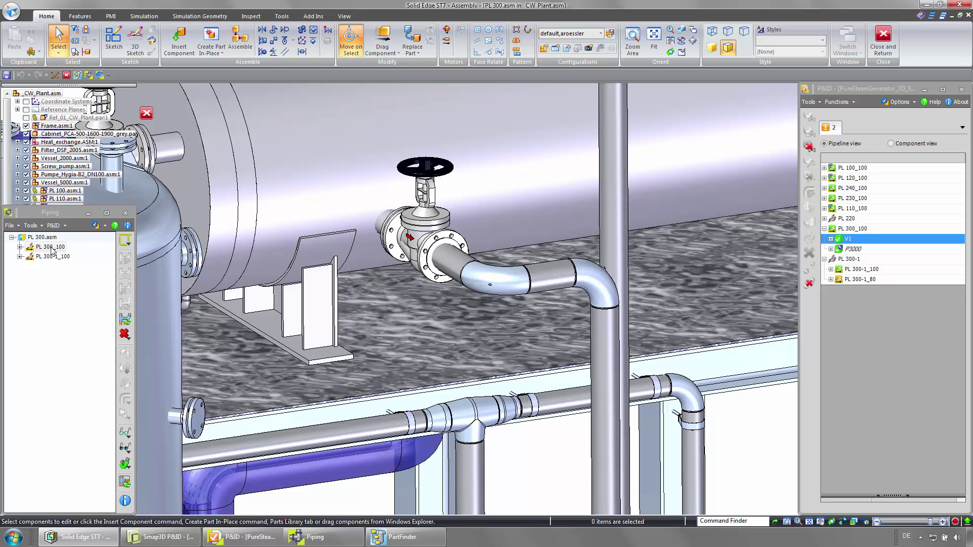
left_click(128, 274)
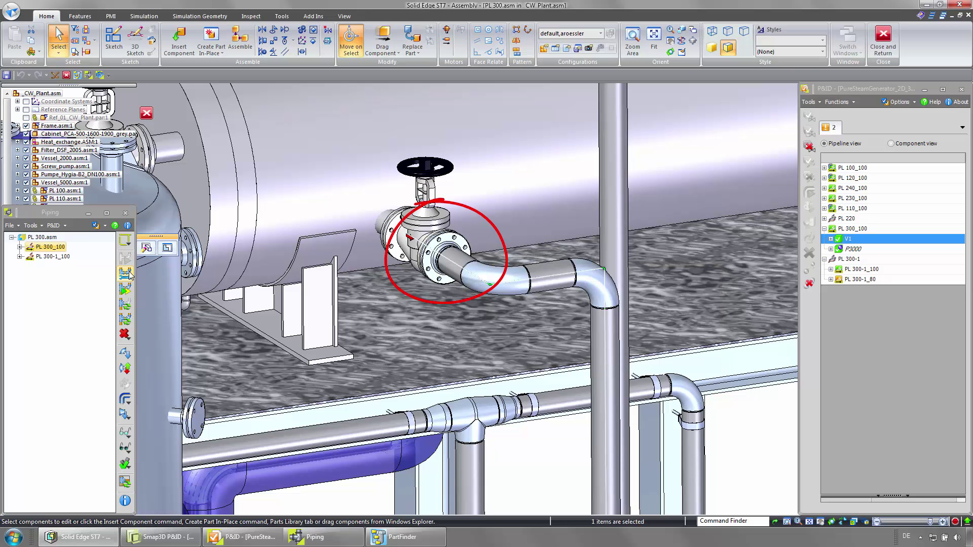
- Select component X2 of PL 300-1_100, reopen XpresRoute and split the upper horizontal route segment near its middle
left_click(831, 269)
left_click(853, 290)
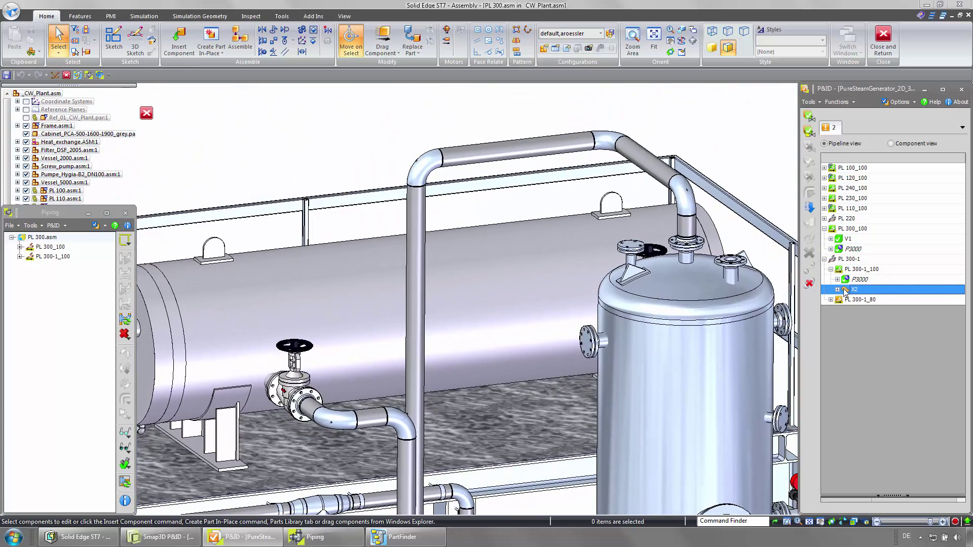
left_click(55, 76)
left_click(207, 31)
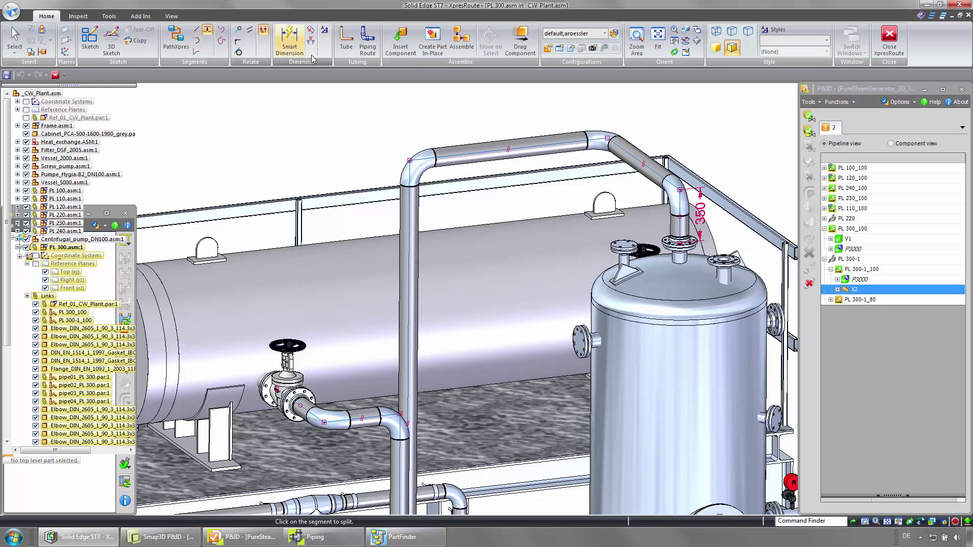
left_click(491, 154)
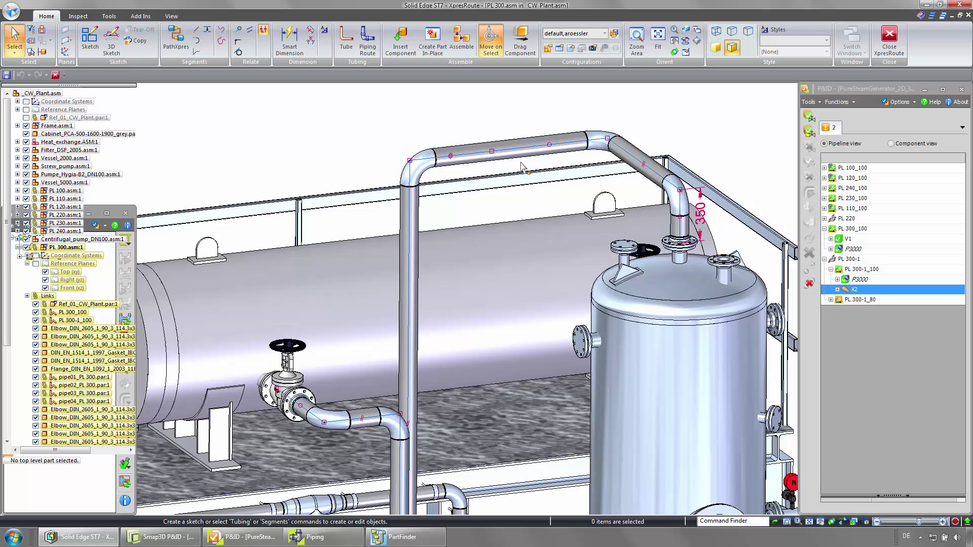
- Place X2 as a concentric component at the split point, choosing Pipeline Part 2 as the part to change
right_click(851, 290)
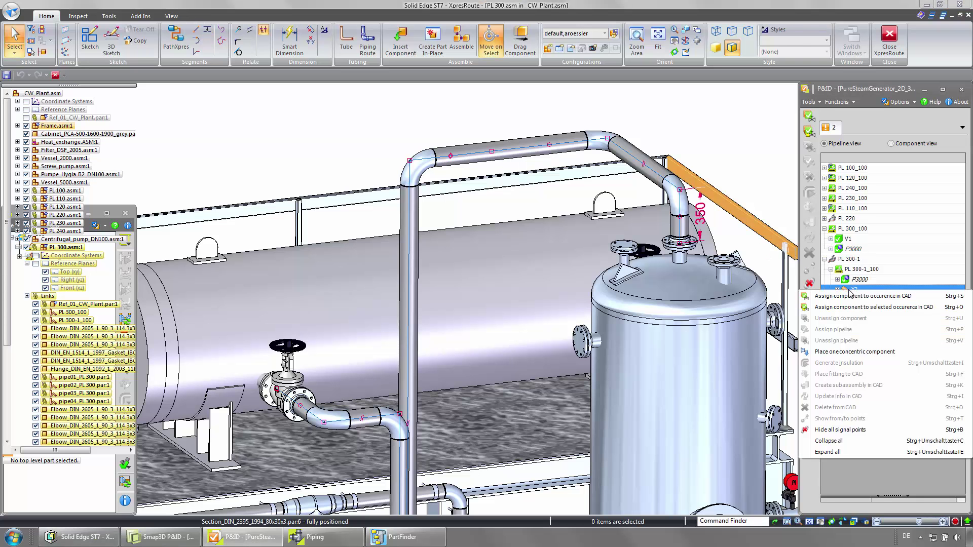
left_click(838, 352)
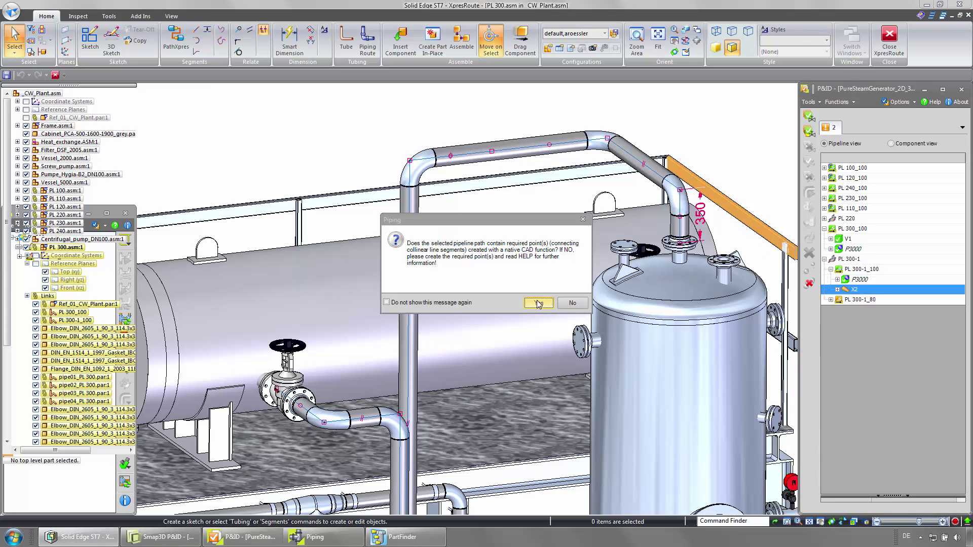
left_click(538, 303)
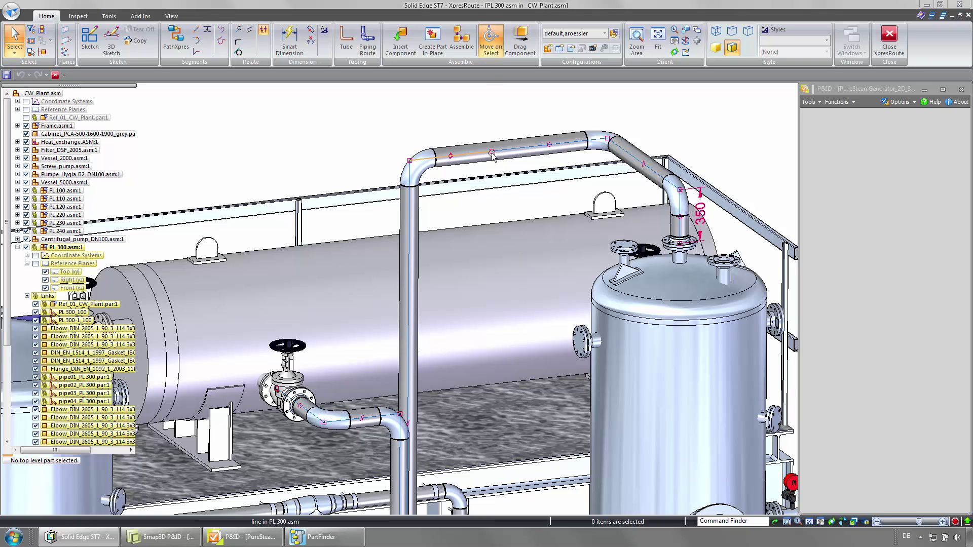
left_click(425, 236)
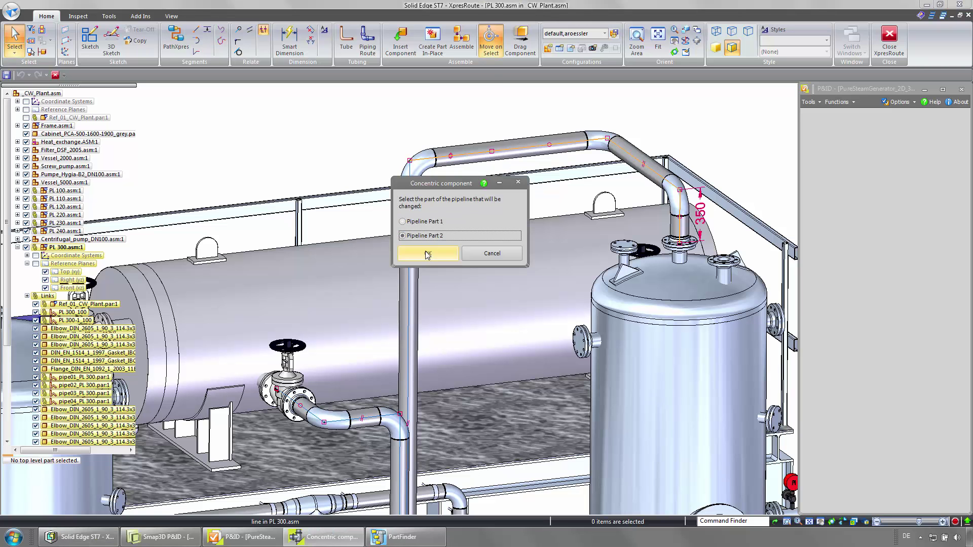
left_click(428, 253)
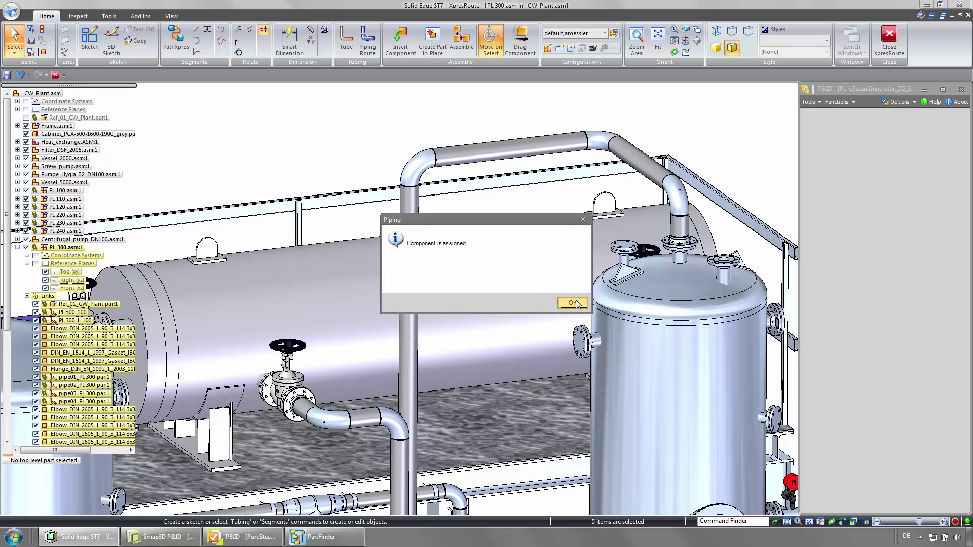
left_click(573, 303)
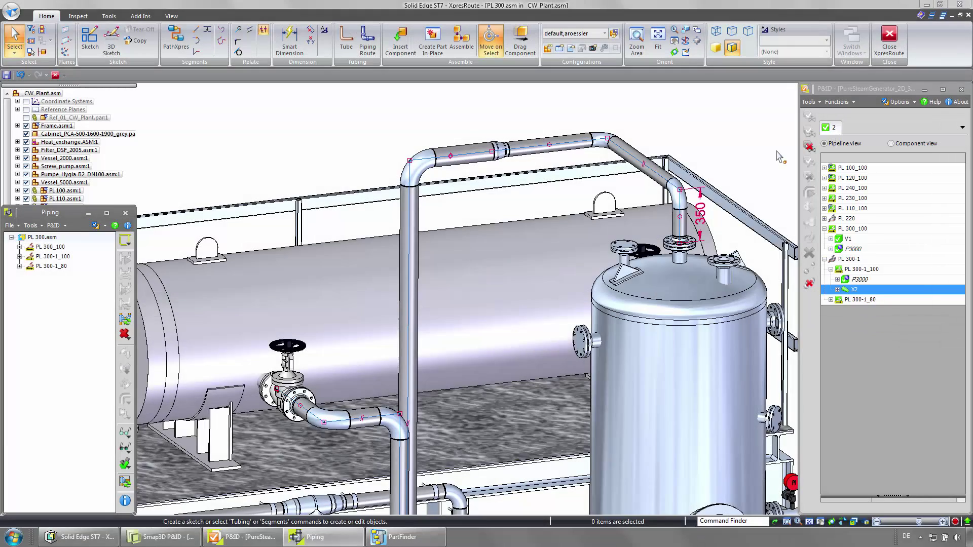
- Close XpresRoute and place a pattern of 4-inch strap hangers along pipeline PL 300-1_100
middle_click_drag(532, 195, 508, 205)
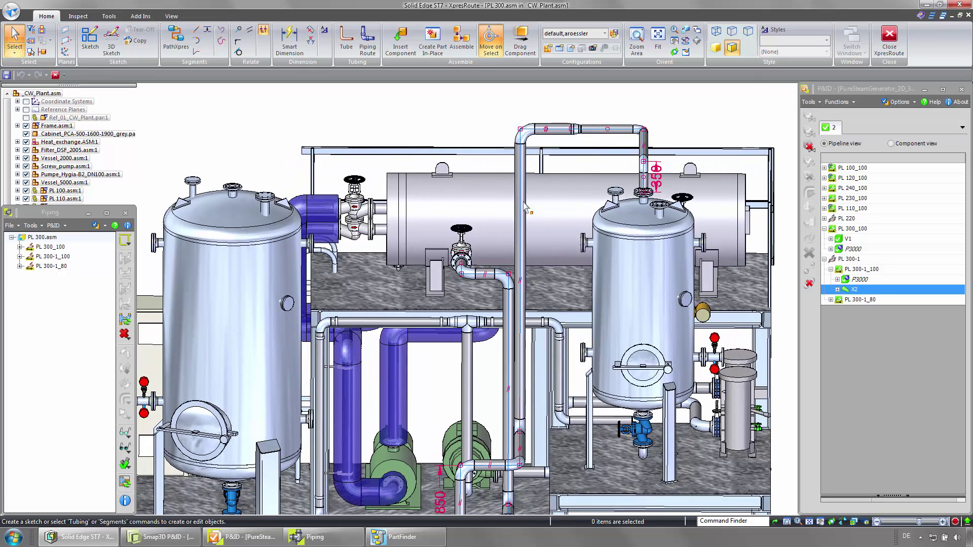
left_click(885, 41)
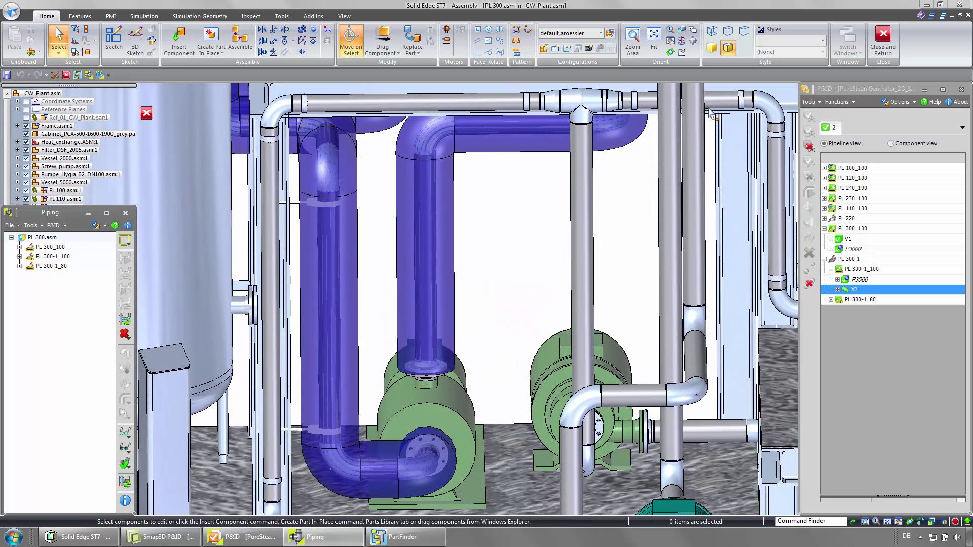
left_click(40, 257)
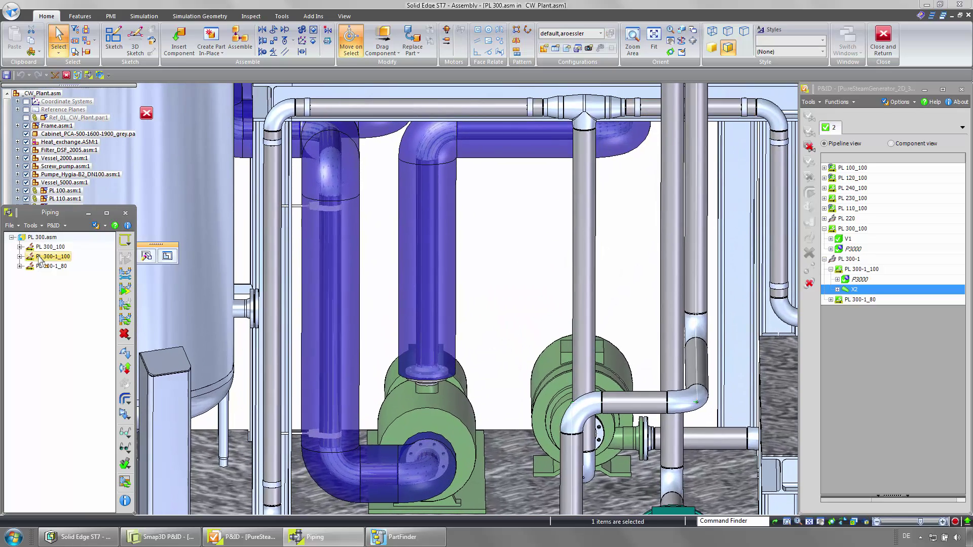
right_click(40, 257)
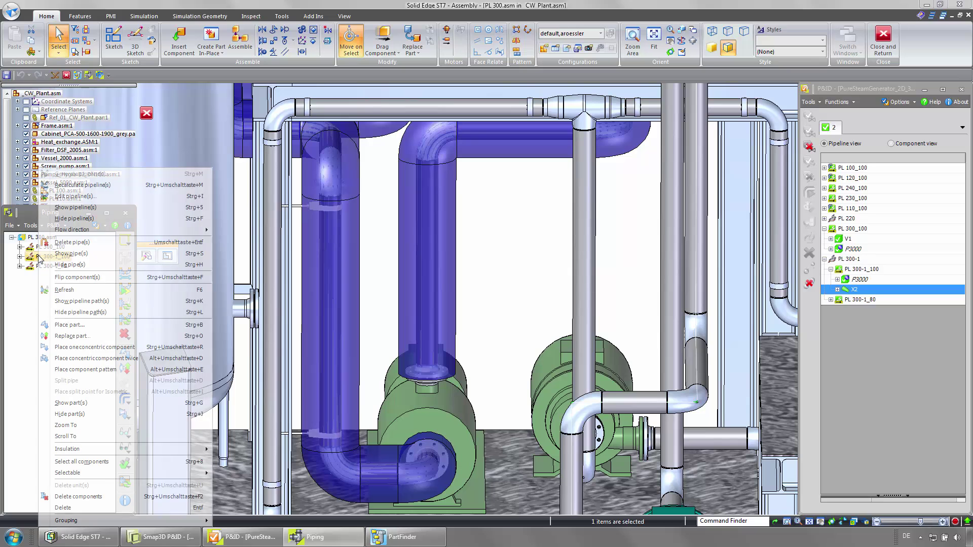
left_click(85, 370)
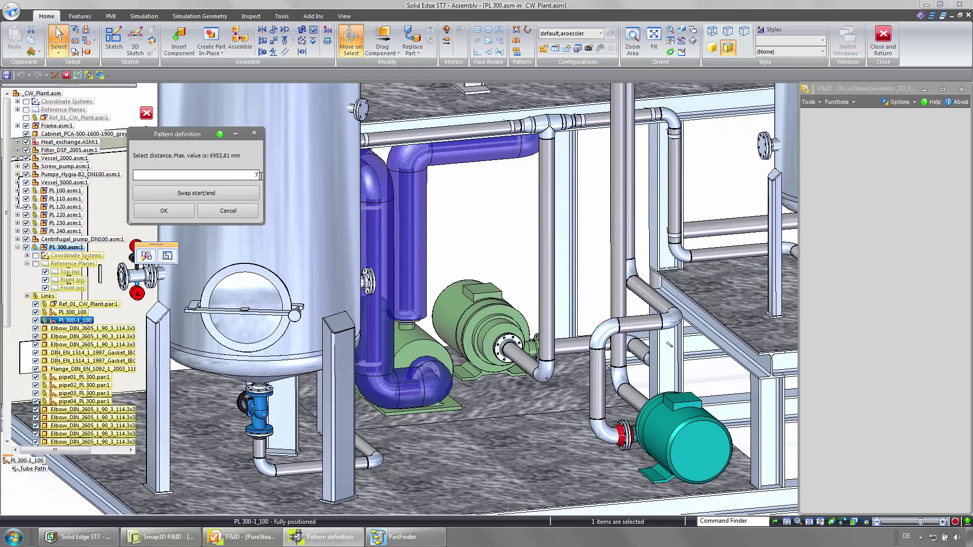
left_click(179, 211)
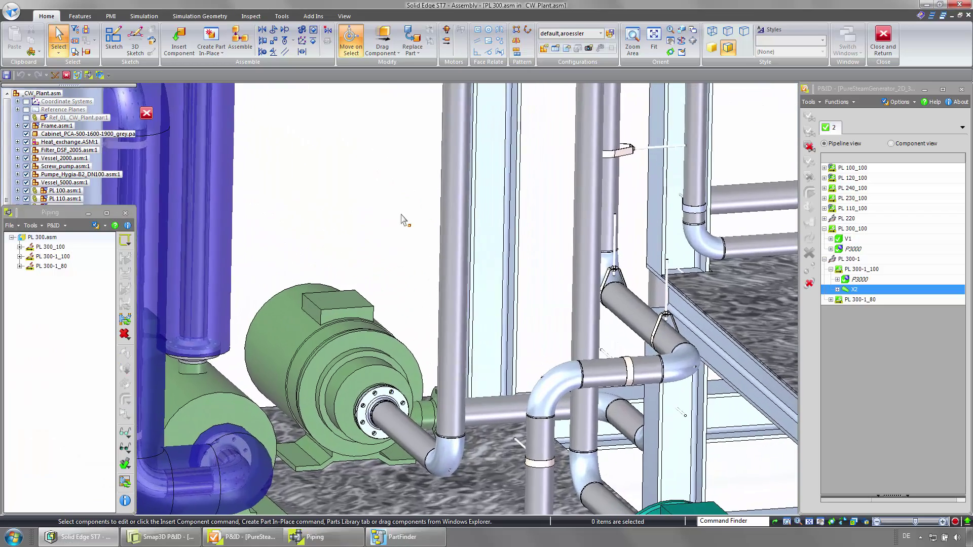
- Rotate the two strap hangers on the slanted lower pipe run with Drag Component so their rods point toward the steel frame
left_click(382, 41)
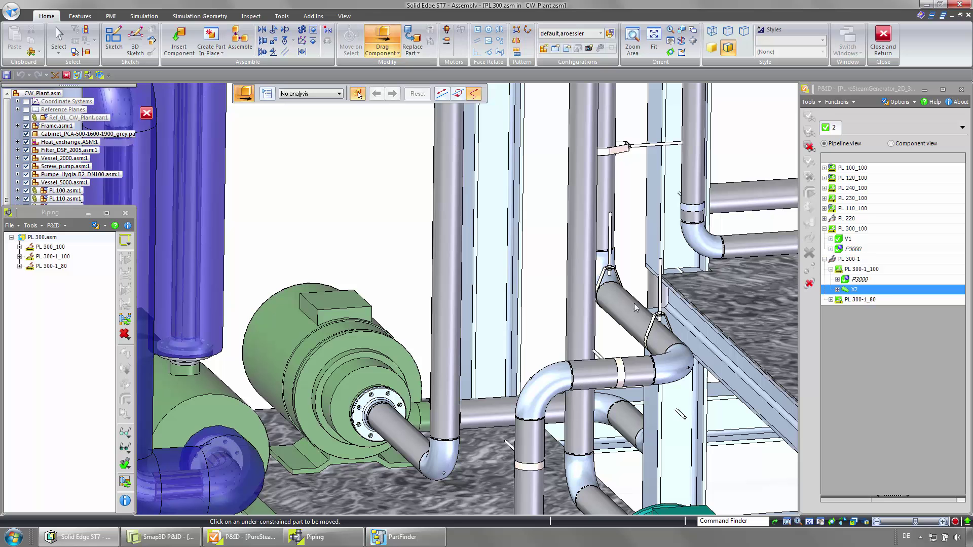
left_click_drag(660, 287, 685, 302)
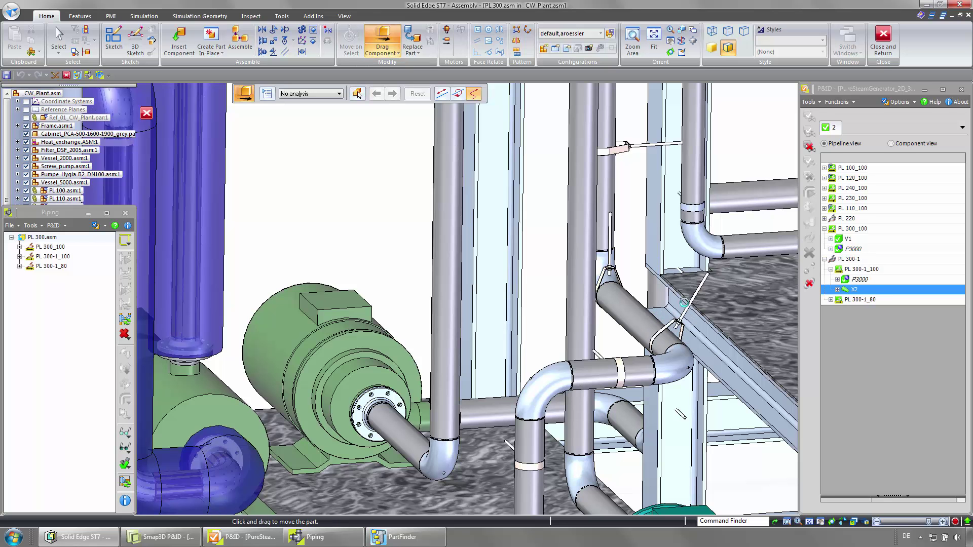
left_click_drag(659, 349, 654, 341)
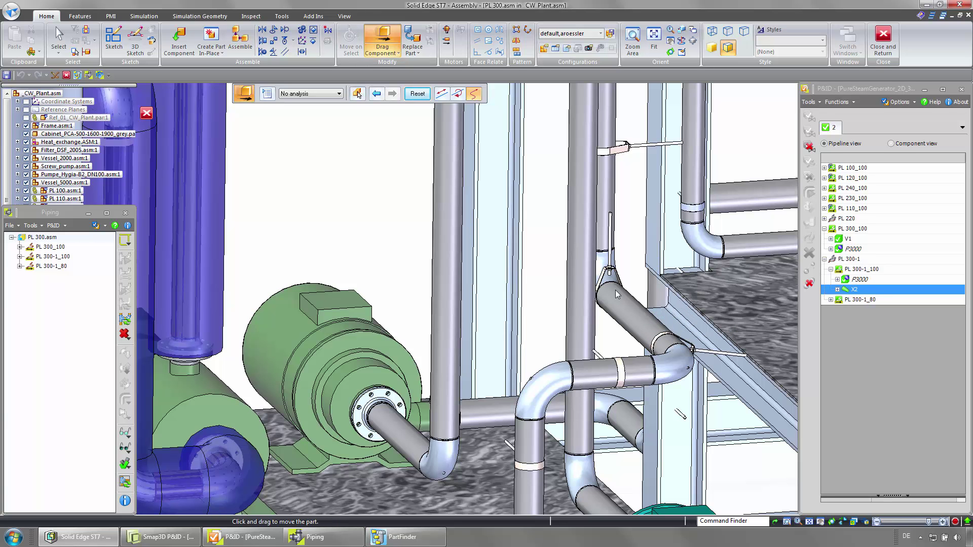
left_click_drag(609, 271, 654, 308)
key("Escape")
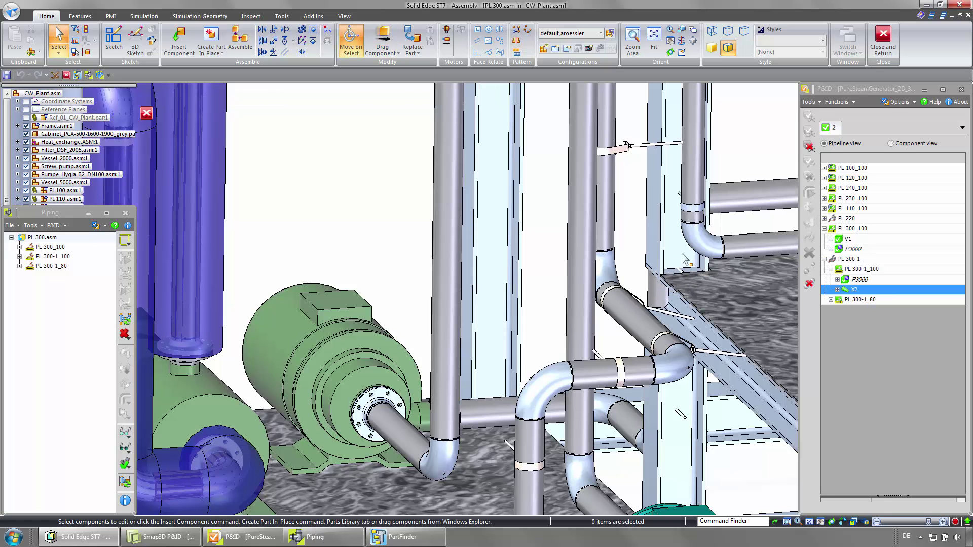
- Return to the _CW_Plant assembly and open PL 300.asm on its own
left_click(881, 38)
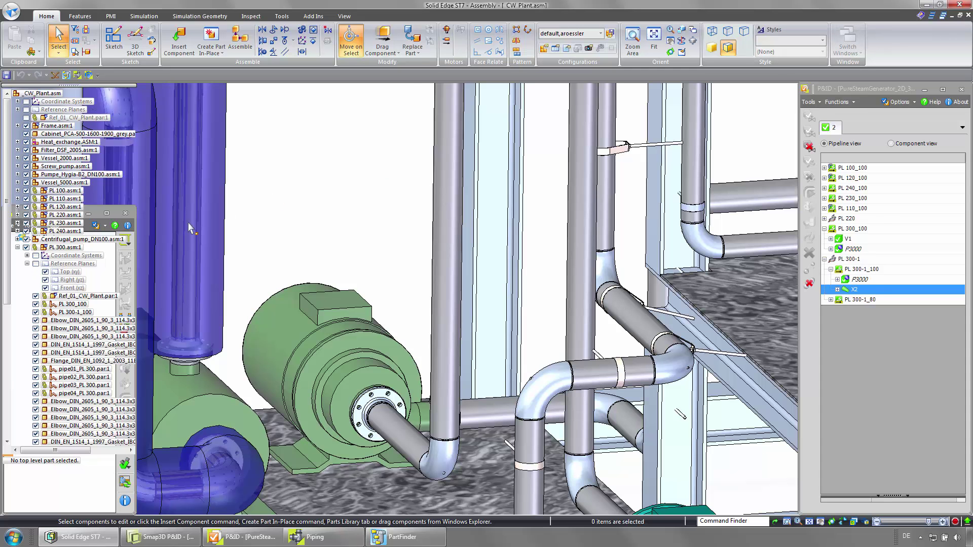
right_click(59, 248)
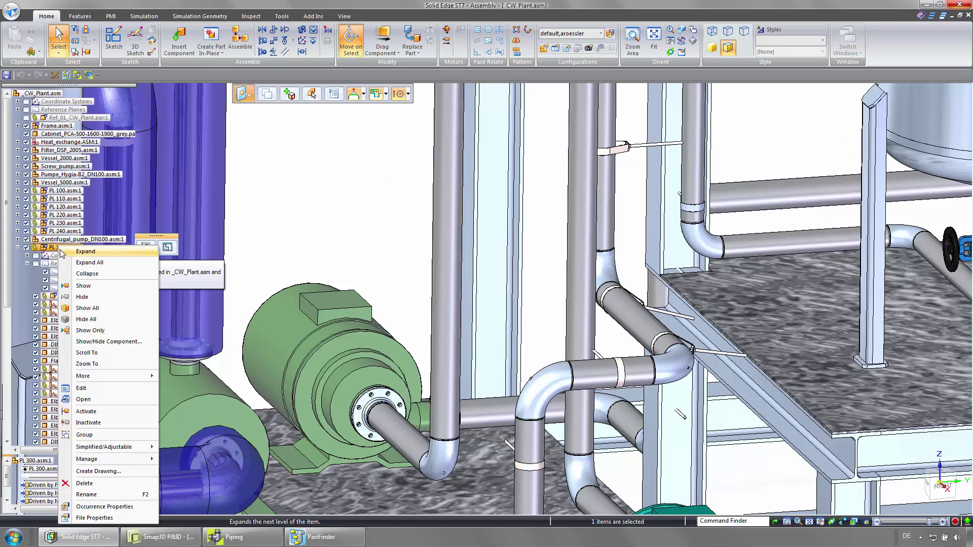
left_click(94, 399)
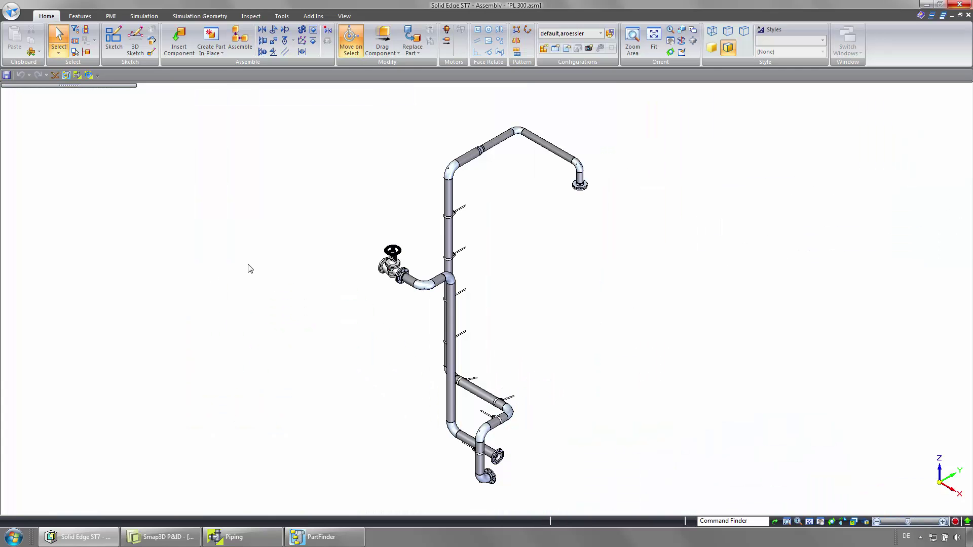
- Generate the Smap 3D isometrics from the PL 300.asm CAD assembly and open the PL 300-1_100 DXF drawing
left_click(88, 75)
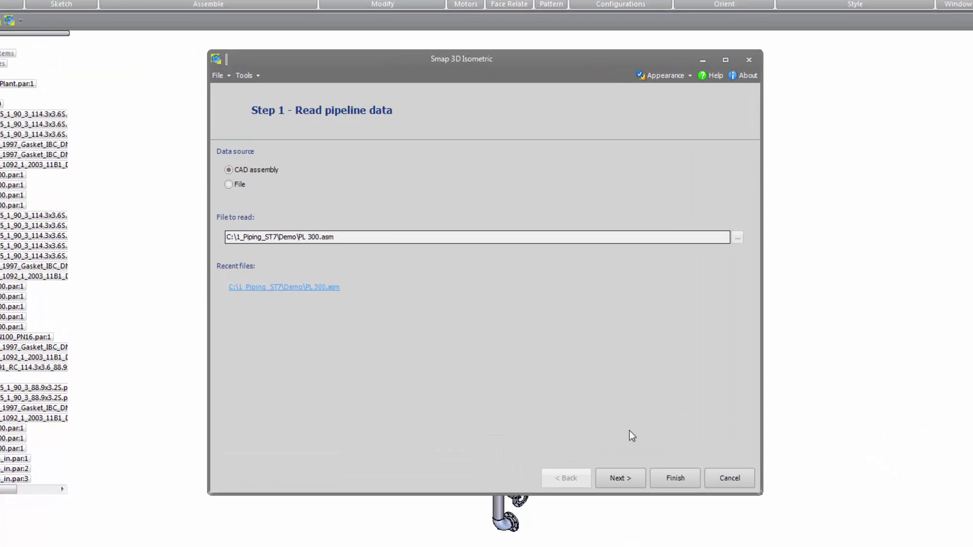
left_click(621, 442)
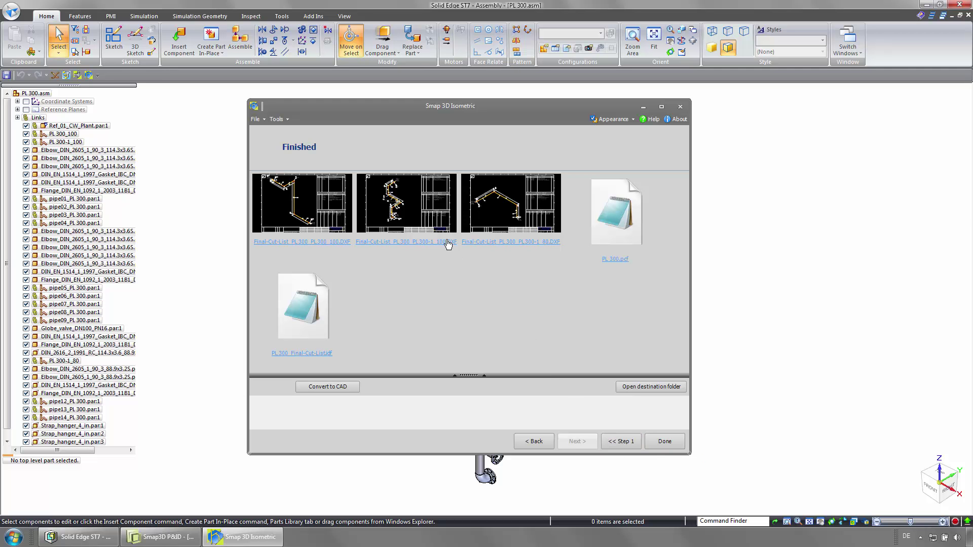
left_click(427, 221)
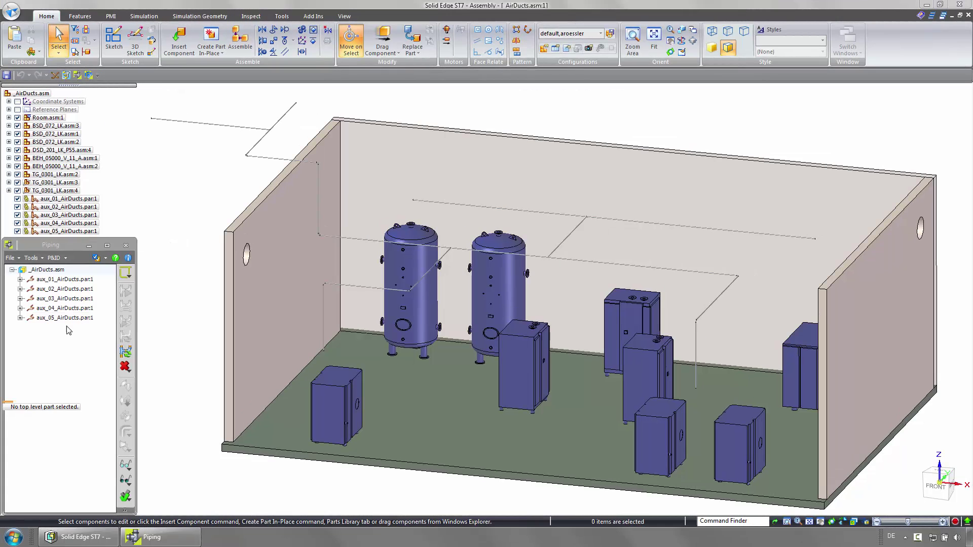
- Start generating pipelines for aux_01 to aux_05 of _AirDucts.asm with the Air ducts specification and square diameter 350 x 150
left_click(57, 319)
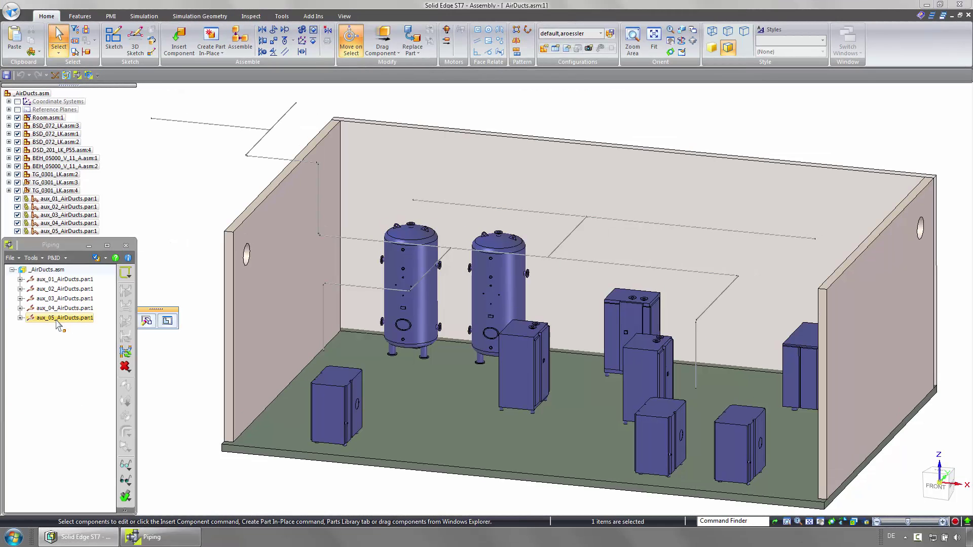
left_click(56, 279, "shift")
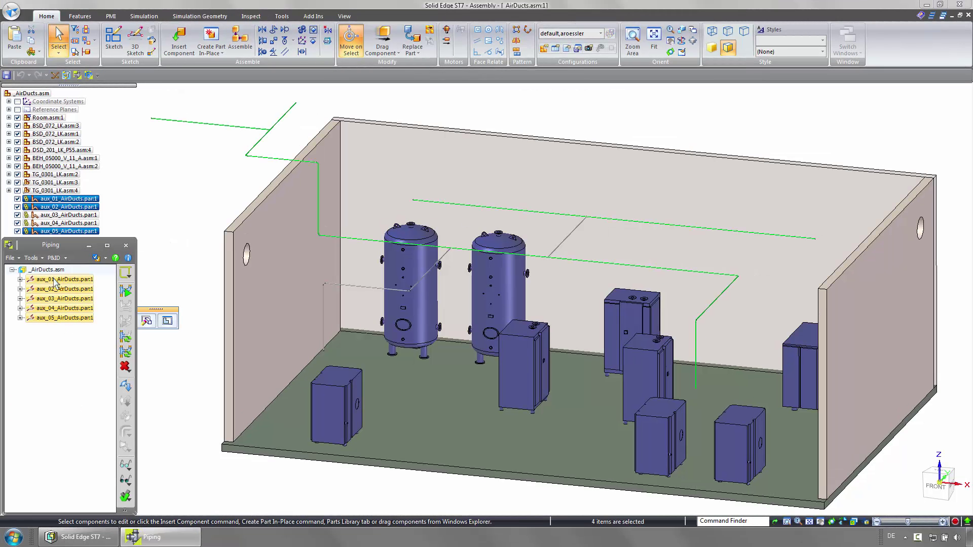
left_click(126, 291)
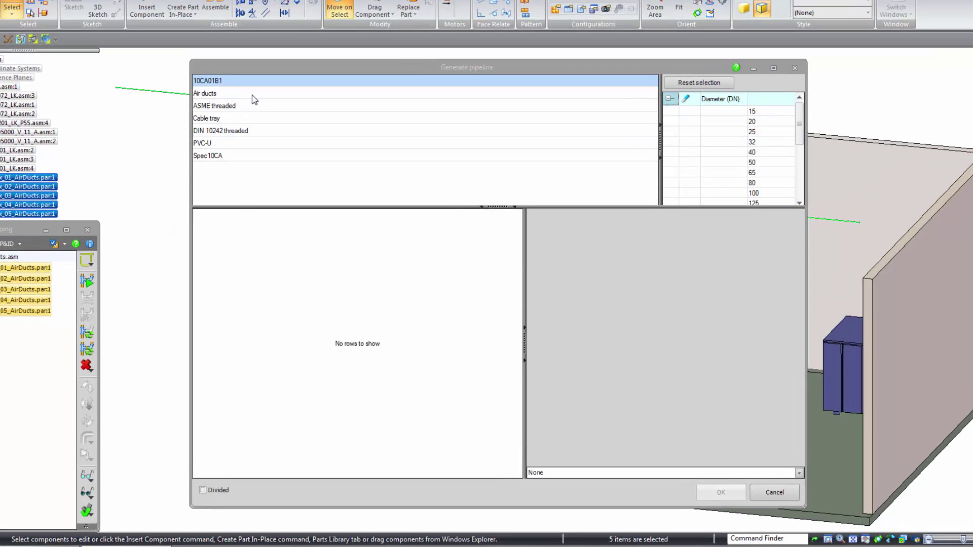
left_click(274, 124)
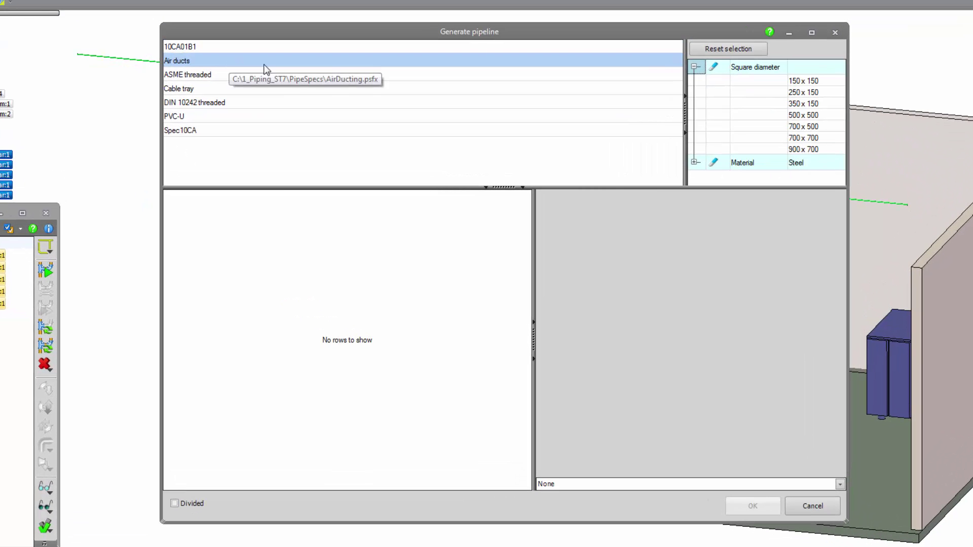
left_click(798, 103)
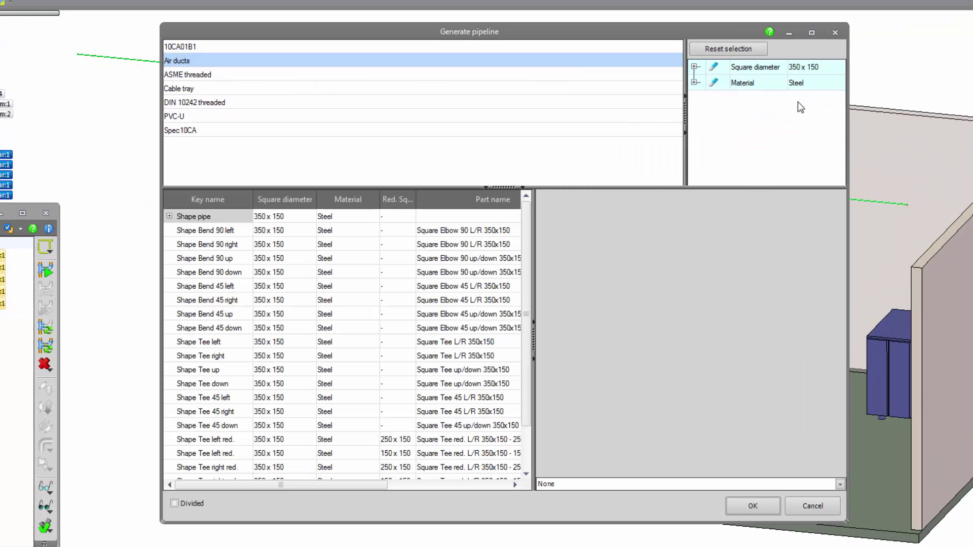
- Turn on the 3D preview and examine the reduced tee, tee down, 45 right and 90 right bends, and Shape pipe variants
left_click(596, 490)
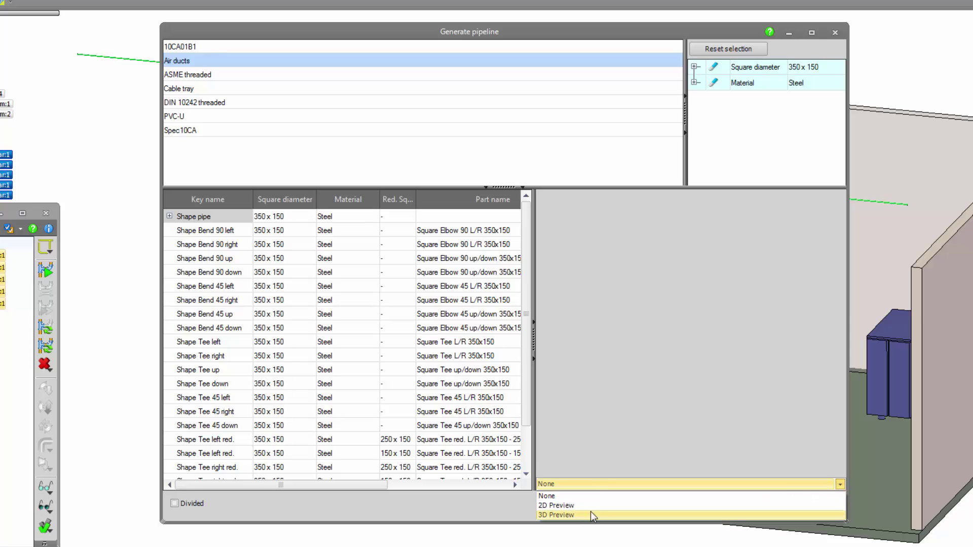
left_click(588, 519)
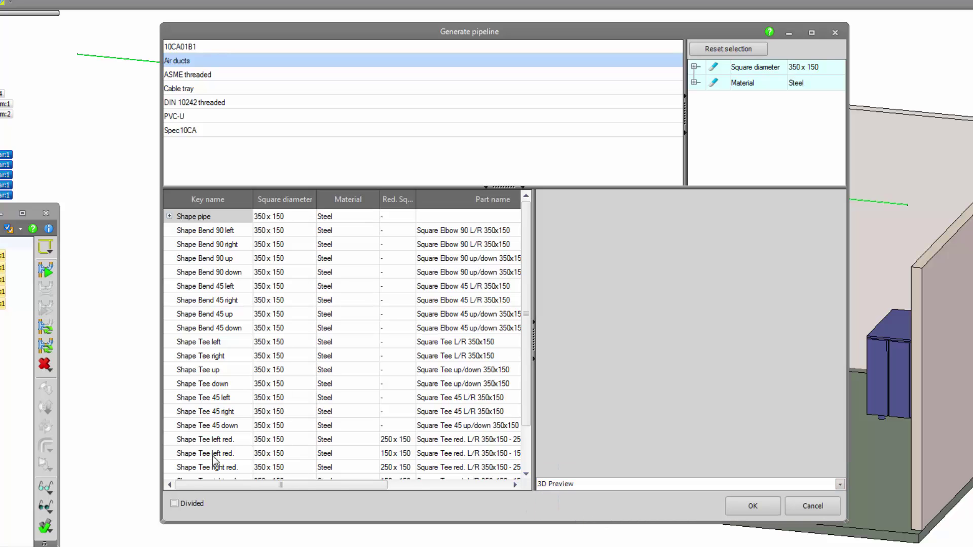
left_click(211, 457)
left_click(203, 383)
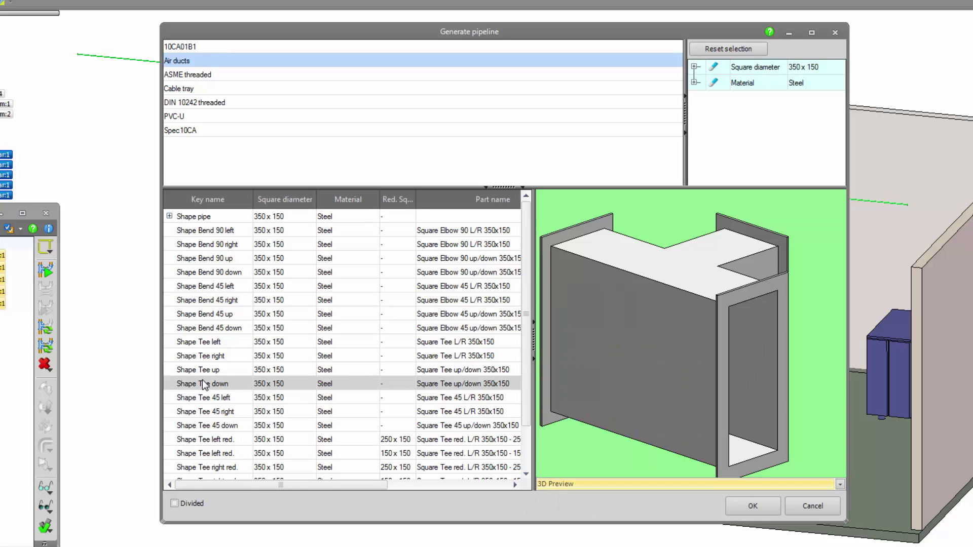
left_click(201, 301)
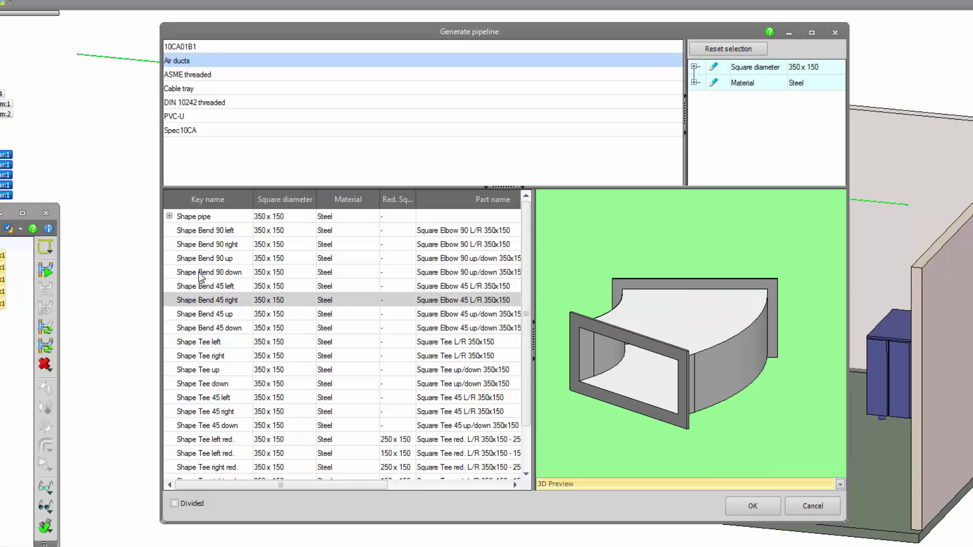
left_click(201, 246)
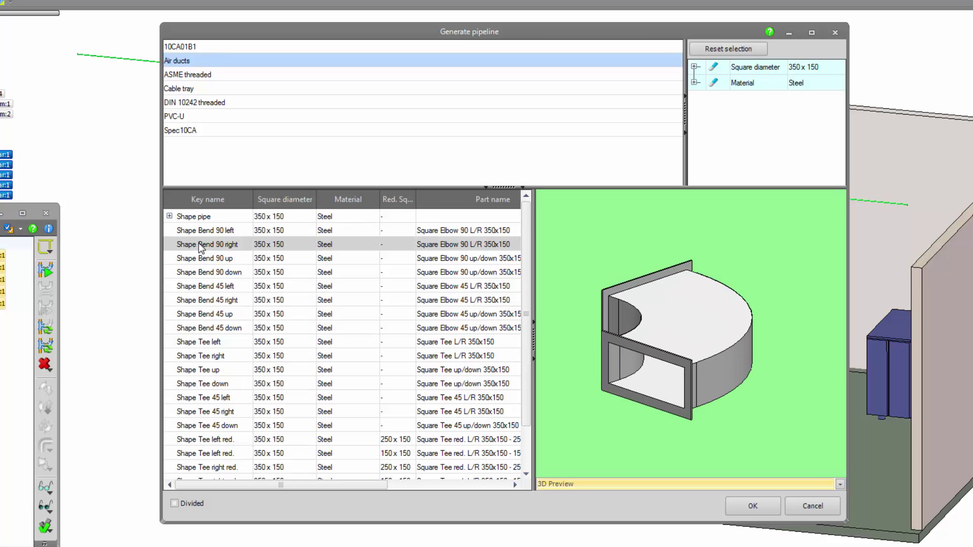
left_click(169, 216)
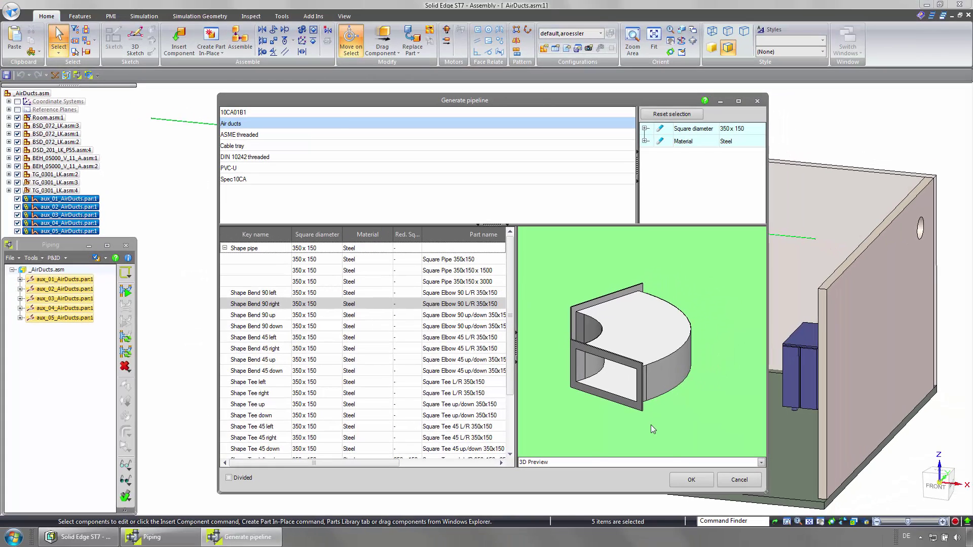
- Generate the 350 x 150 steel air ducts along the five selected paths and view the finished duct network
left_click(691, 480)
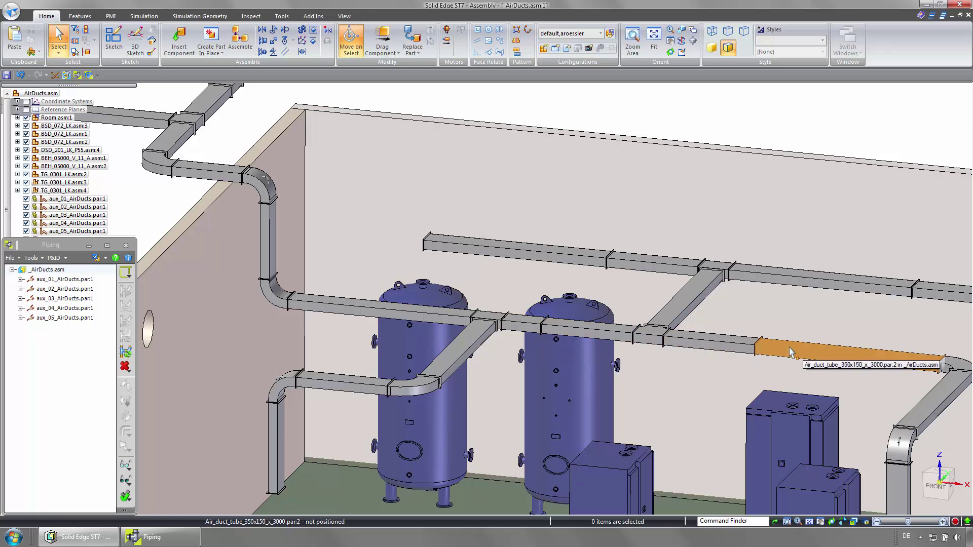
scroll(734, 376, "down", 4)
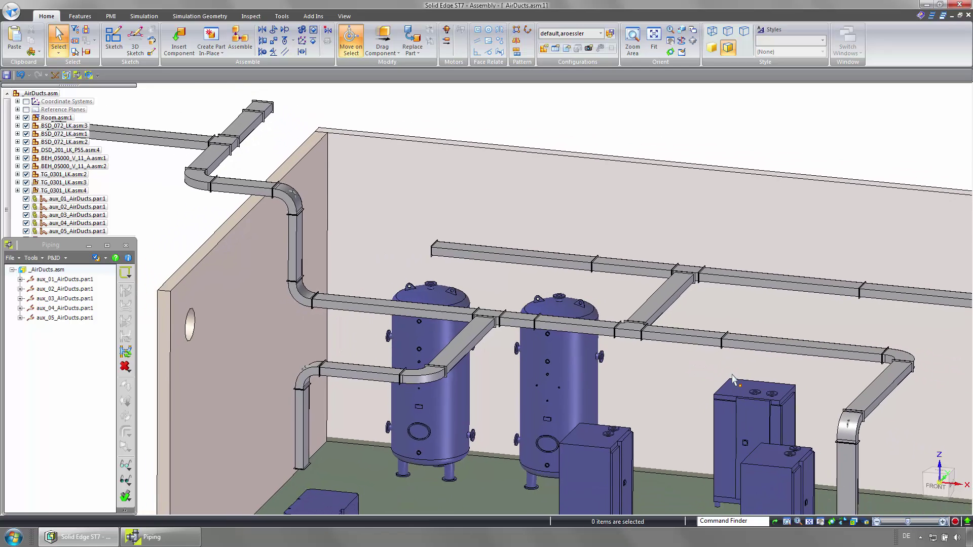
scroll(734, 377, "down", 3)
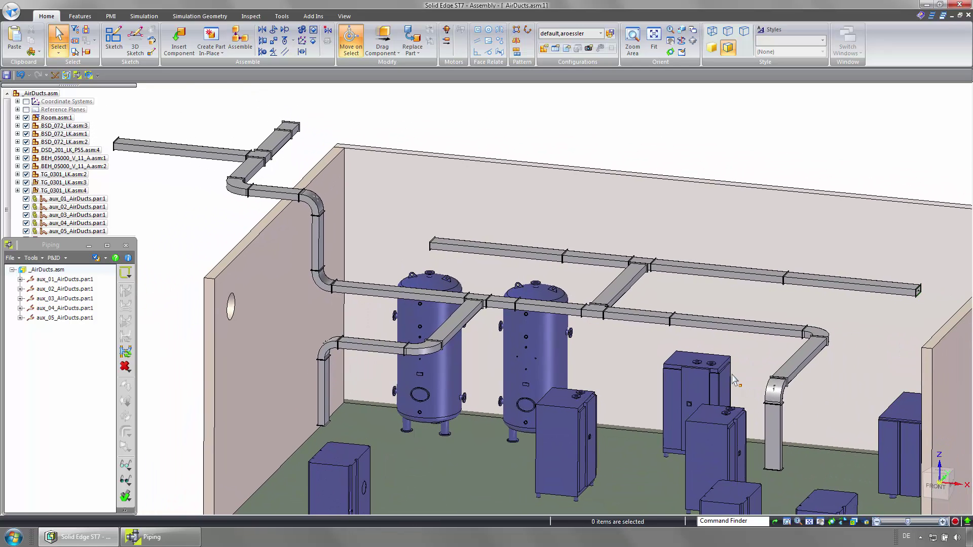